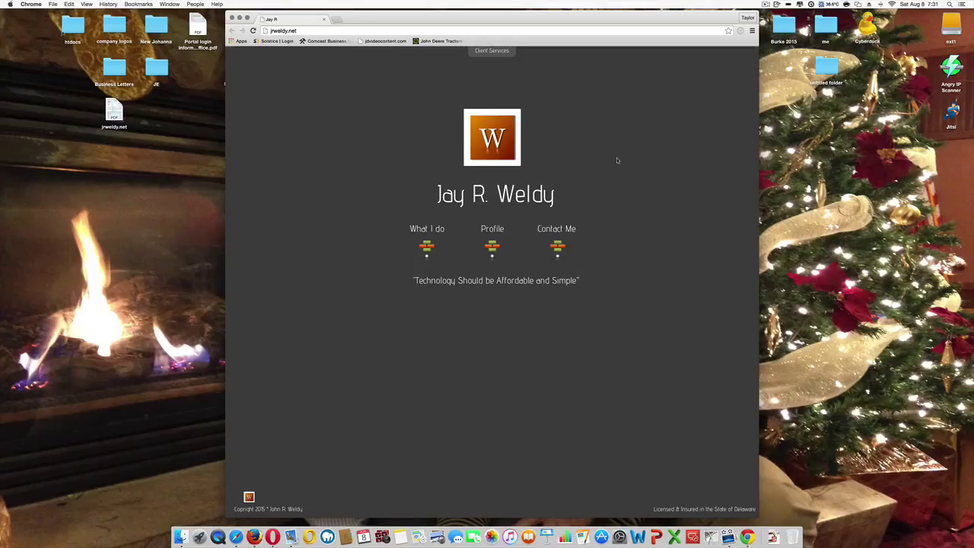
Step: On jrweldy.net, drop down the Client Services menu to show Remote Support, Enterprise Social Network and Video Chat
{"action": "left_click", "coordinate": [491, 52]}
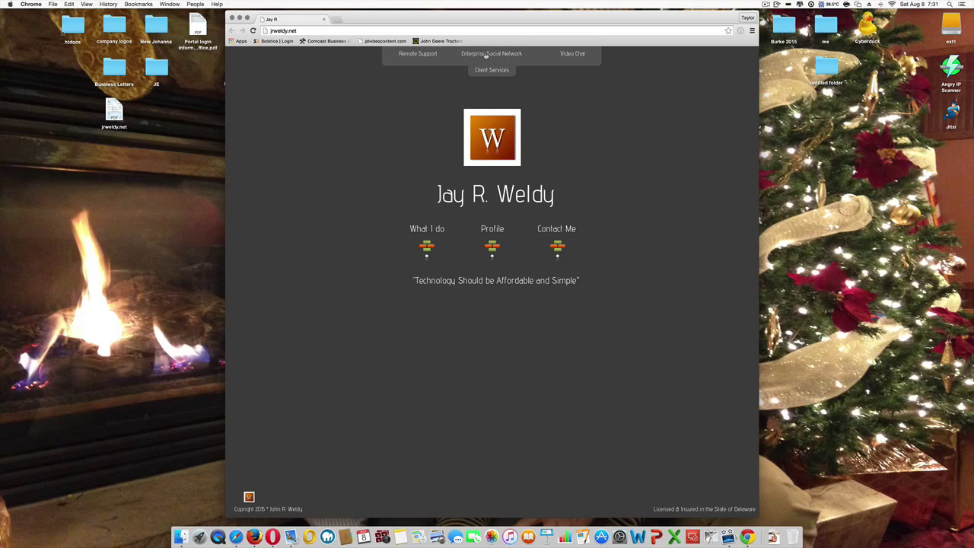
Step: Log in to the eXo intranet through Enterprise Social Network with the account username and password
{"action": "left_click", "coordinate": [486, 54]}
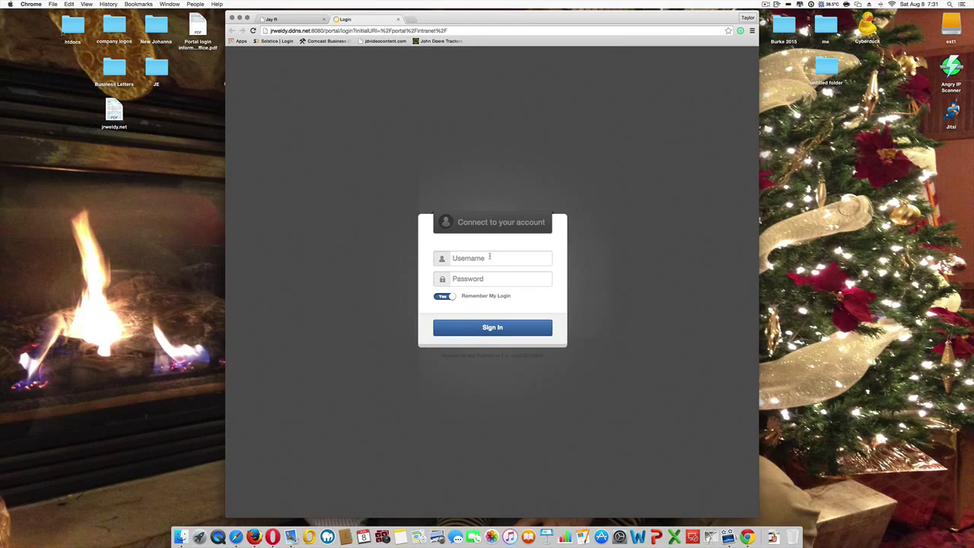
{"action": "left_click", "coordinate": [489, 257]}
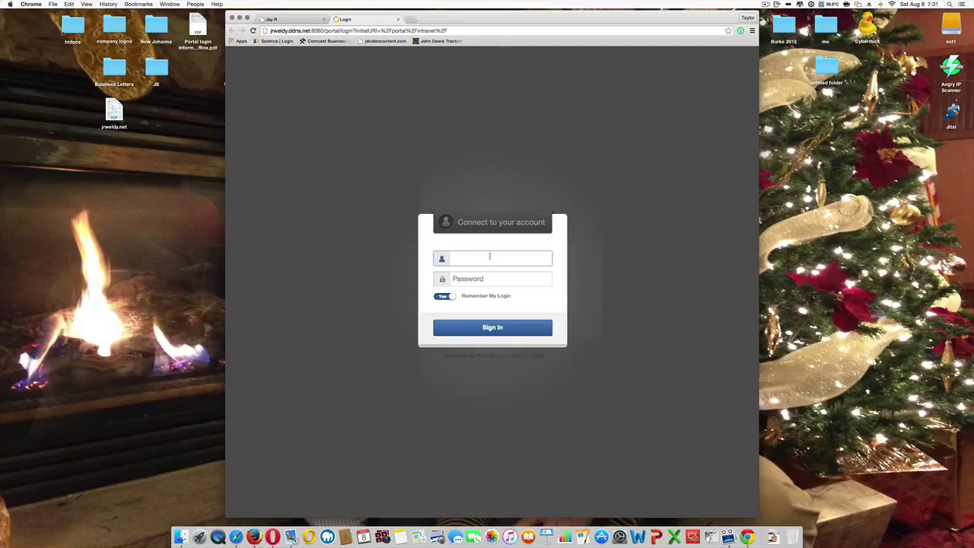
{"action": "type", "text": "jweldy"}
{"action": "key", "text": "Tab"}
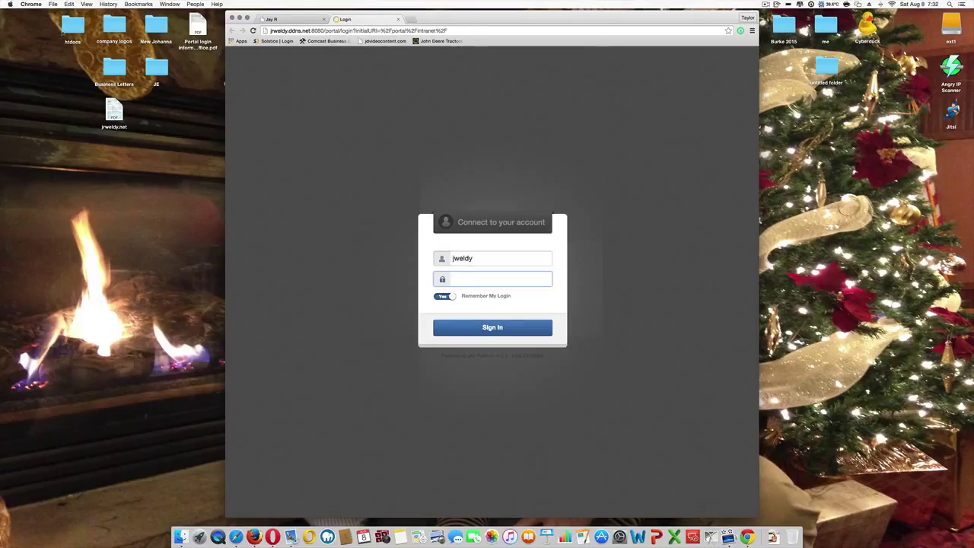
{"action": "type", "text": "••••••"}
{"action": "key", "text": "Return"}
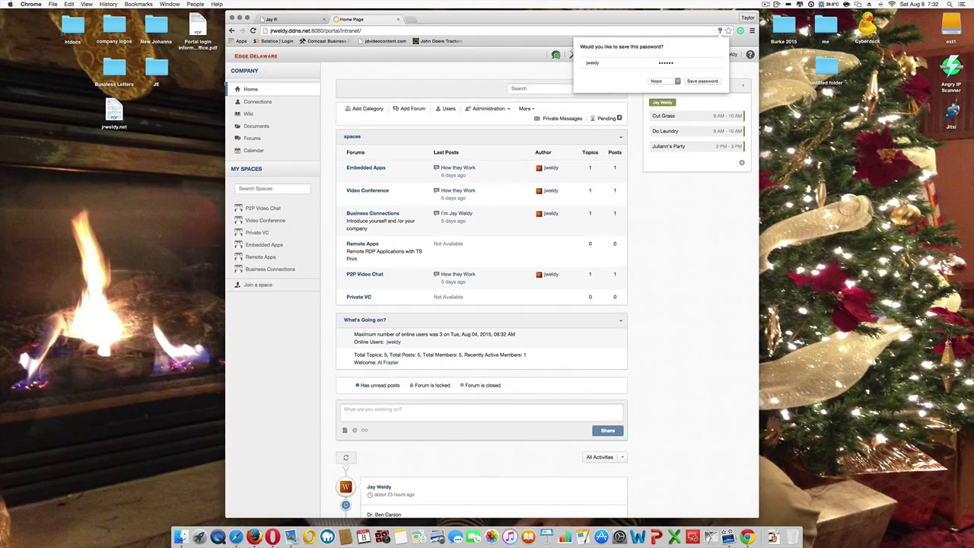
Step: Choose Nope in Chrome's save-password prompt
{"action": "left_click", "coordinate": [656, 82]}
{"action": "left_click", "coordinate": [659, 89]}
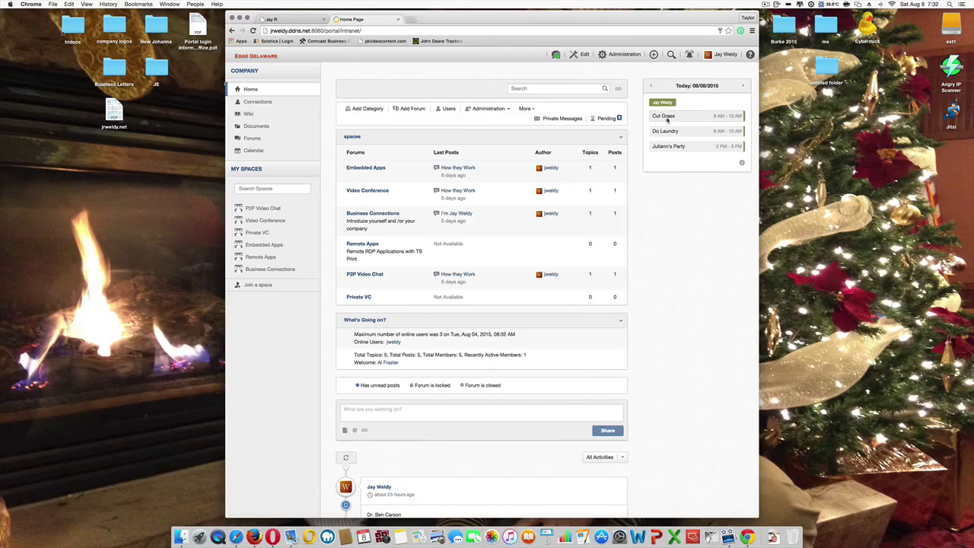
{"action": "scroll", "coordinate": [659, 182], "scroll_direction": "down", "scroll_amount": 3}
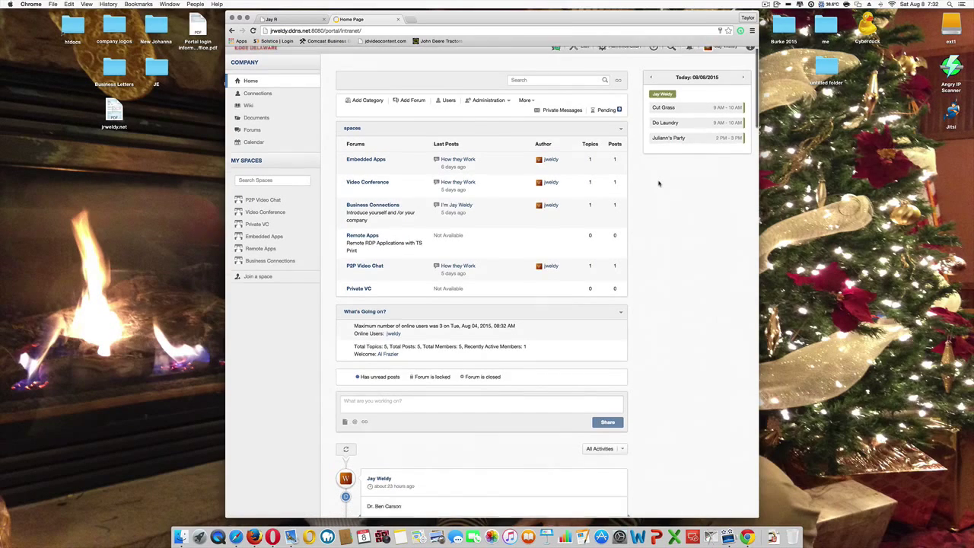
{"action": "scroll", "coordinate": [659, 183], "scroll_direction": "up", "scroll_amount": 3}
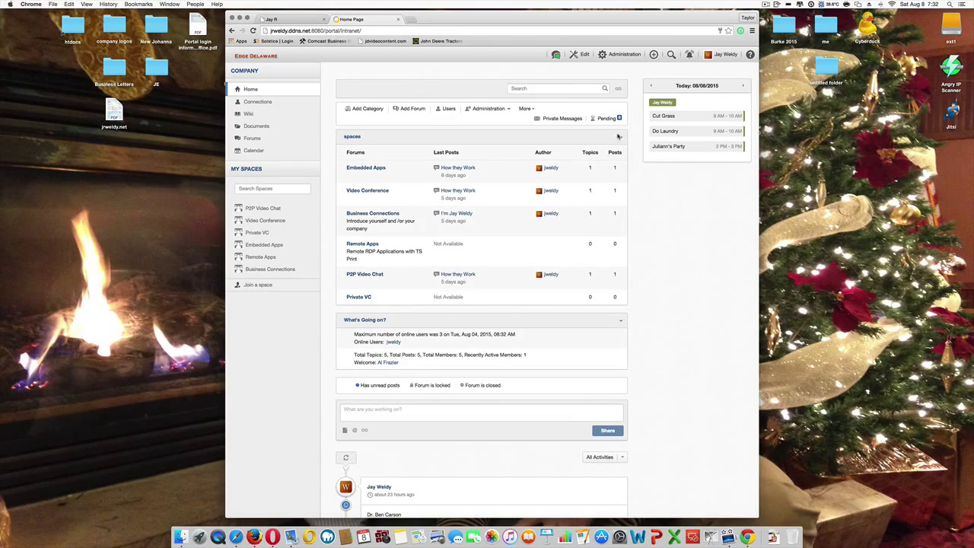
Step: Scroll through the activity stream's video posts and forum replies, then back to the top
{"action": "scroll", "coordinate": [474, 191], "scroll_direction": "down", "scroll_amount": 2}
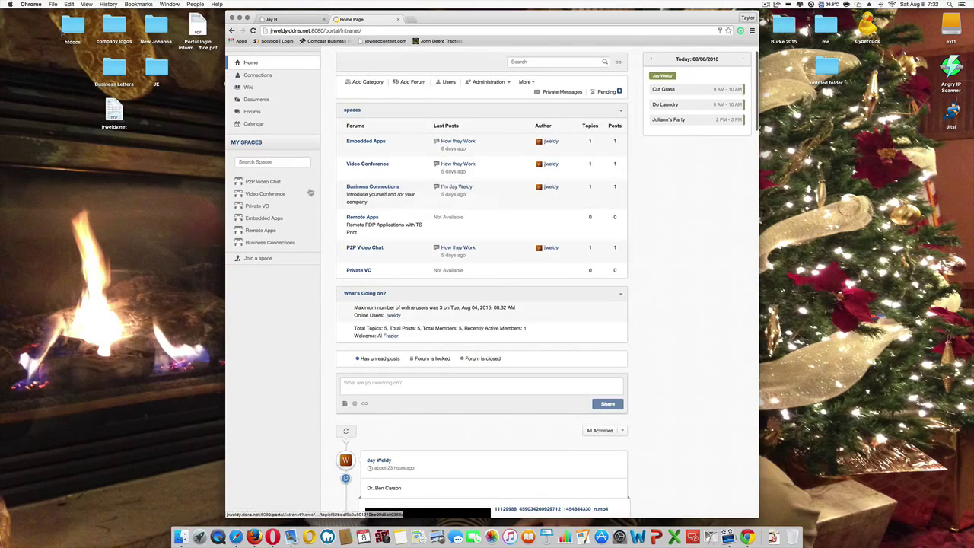
{"action": "scroll", "coordinate": [422, 164], "scroll_direction": "down", "scroll_amount": 10}
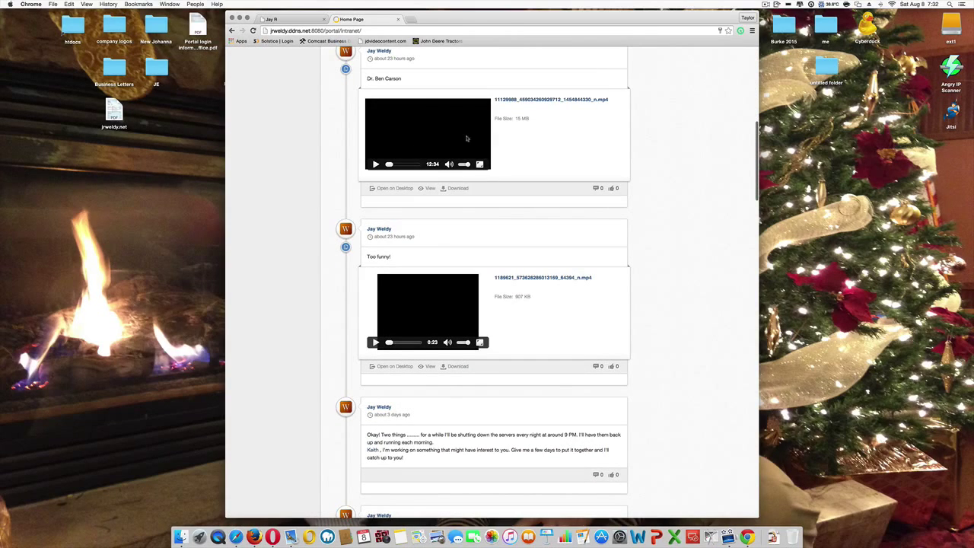
{"action": "scroll", "coordinate": [614, 142], "scroll_direction": "down", "scroll_amount": 1}
{"action": "scroll", "coordinate": [613, 142], "scroll_direction": "up", "scroll_amount": 3}
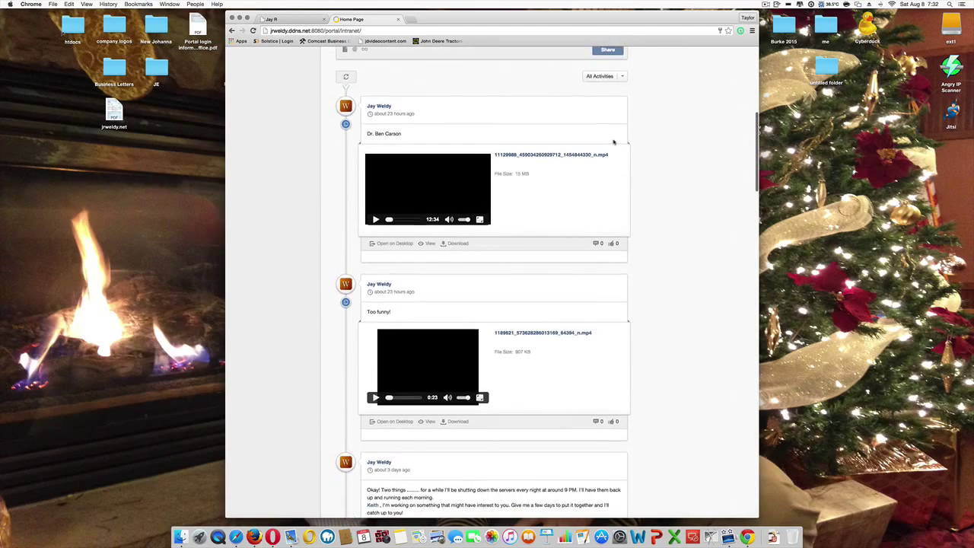
{"action": "scroll", "coordinate": [471, 164], "scroll_direction": "down", "scroll_amount": 2}
{"action": "scroll", "coordinate": [470, 164], "scroll_direction": "down", "scroll_amount": 2}
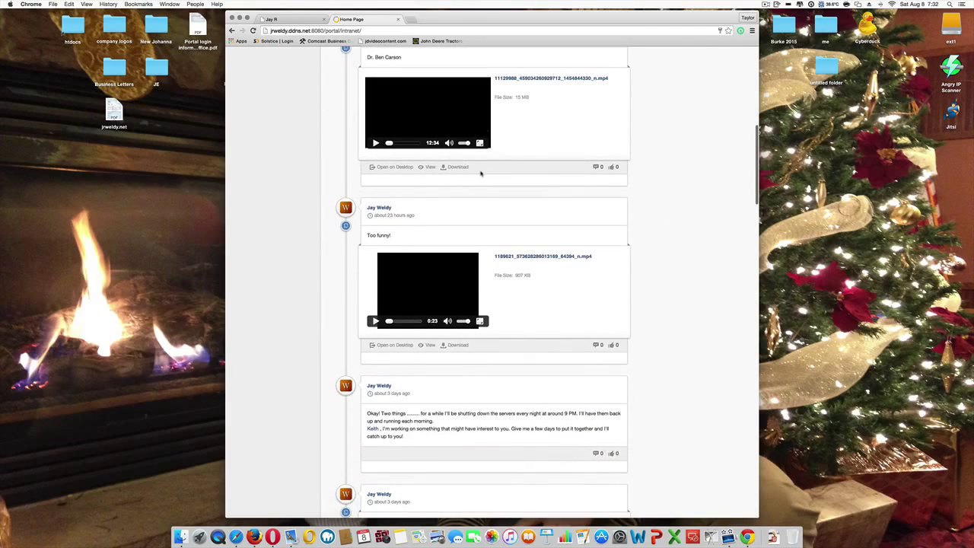
{"action": "scroll", "coordinate": [516, 209], "scroll_direction": "down", "scroll_amount": 2}
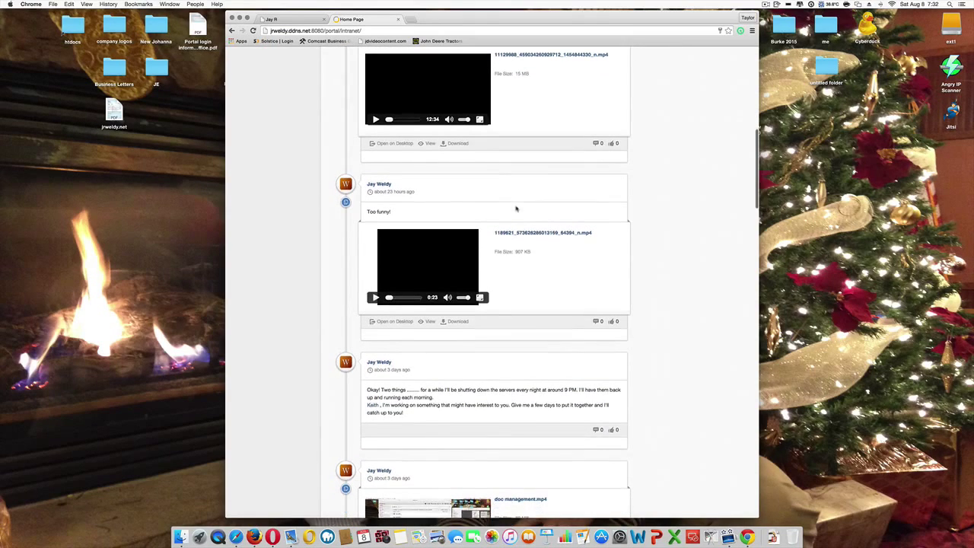
{"action": "scroll", "coordinate": [515, 223], "scroll_direction": "down", "scroll_amount": 5}
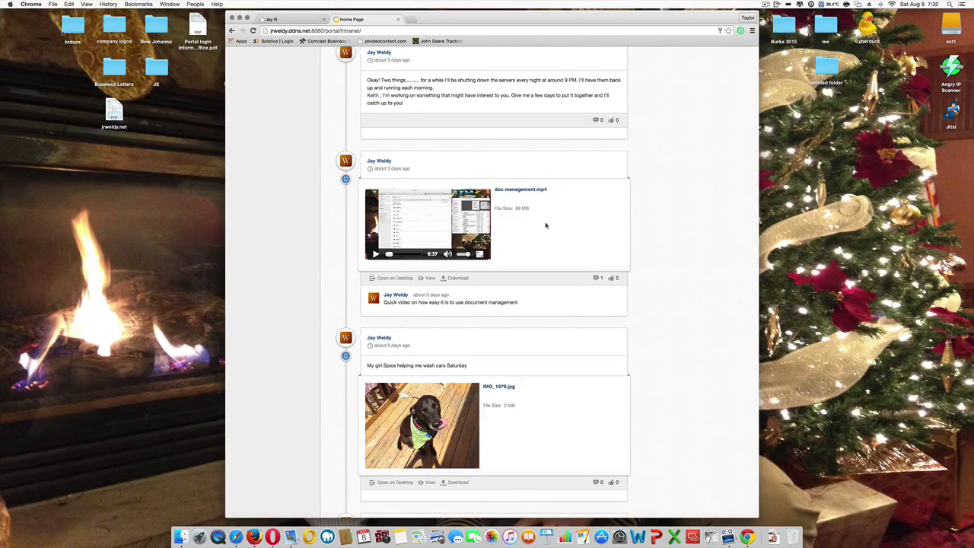
{"action": "scroll", "coordinate": [539, 237], "scroll_direction": "down", "scroll_amount": 5}
{"action": "scroll", "coordinate": [538, 237], "scroll_direction": "down", "scroll_amount": 3}
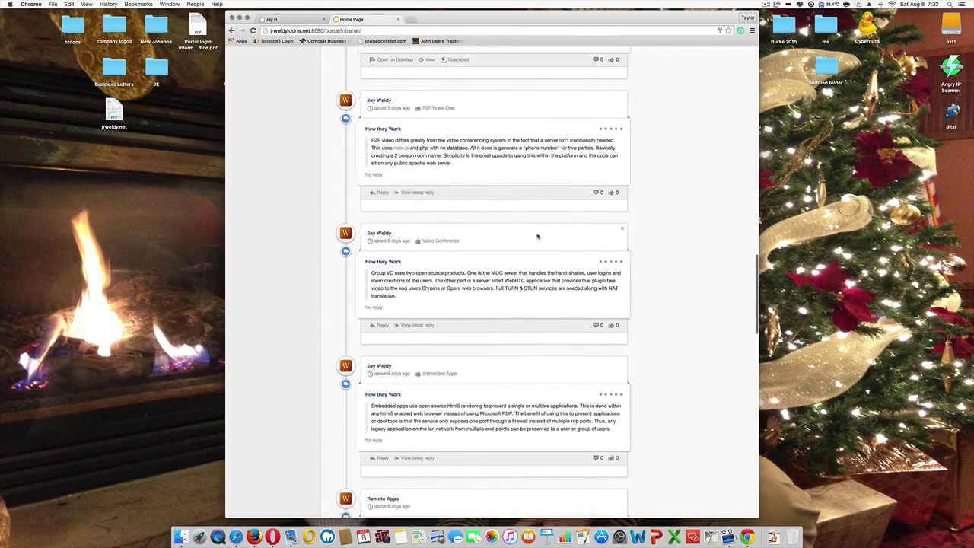
{"action": "scroll", "coordinate": [538, 236], "scroll_direction": "up", "scroll_amount": 10}
{"action": "scroll", "coordinate": [537, 237], "scroll_direction": "down", "scroll_amount": 10}
{"action": "scroll", "coordinate": [537, 237], "scroll_direction": "down", "scroll_amount": 20}
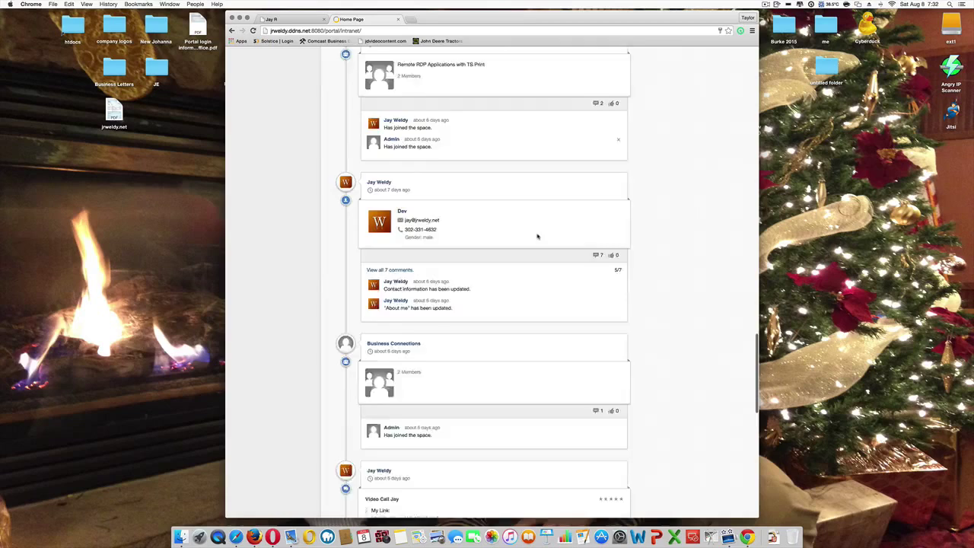
{"action": "scroll", "coordinate": [537, 237], "scroll_direction": "up", "scroll_amount": 15}
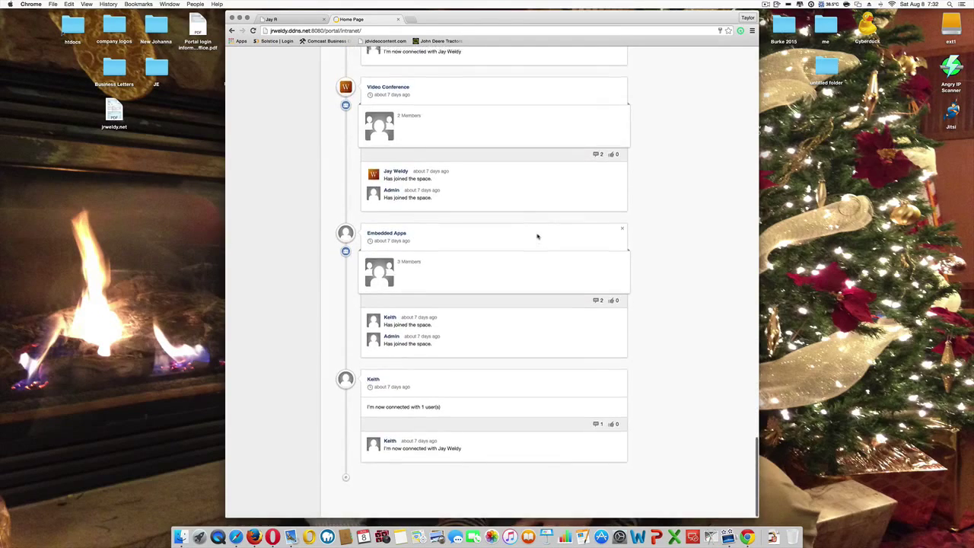
{"action": "scroll", "coordinate": [537, 237], "scroll_direction": "up", "scroll_amount": 15}
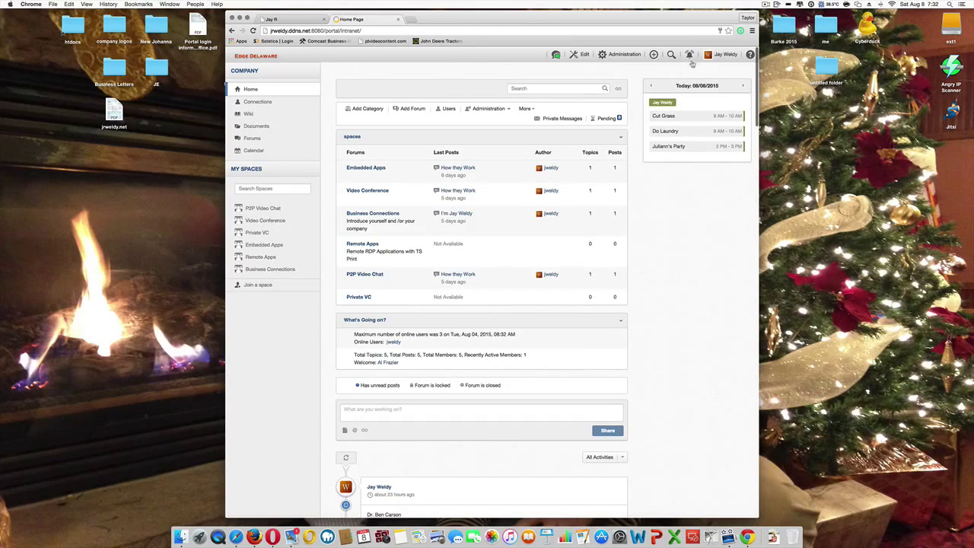
Step: Open the full notifications list, then go back to the intranet Home page
{"action": "left_click", "coordinate": [690, 54]}
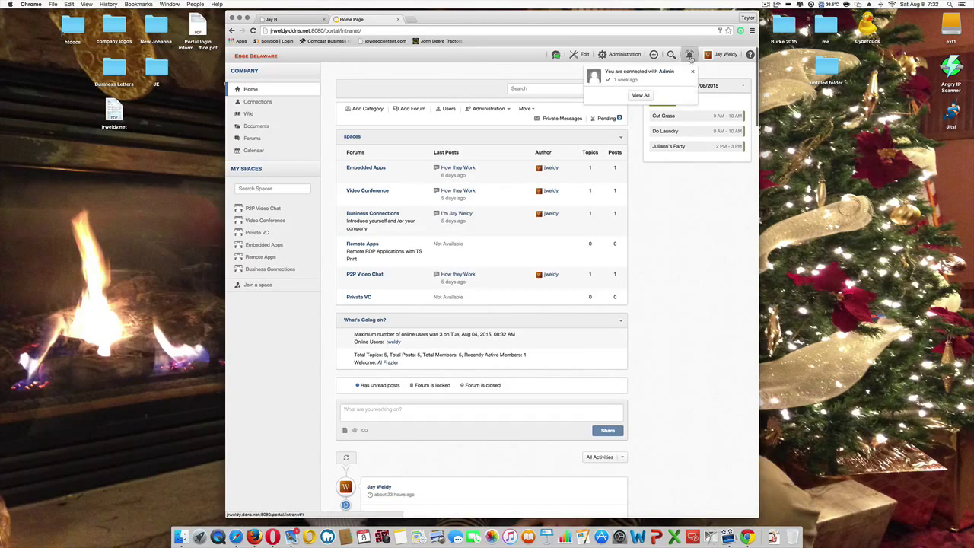
{"action": "left_click", "coordinate": [640, 95]}
{"action": "left_click", "coordinate": [250, 88]}
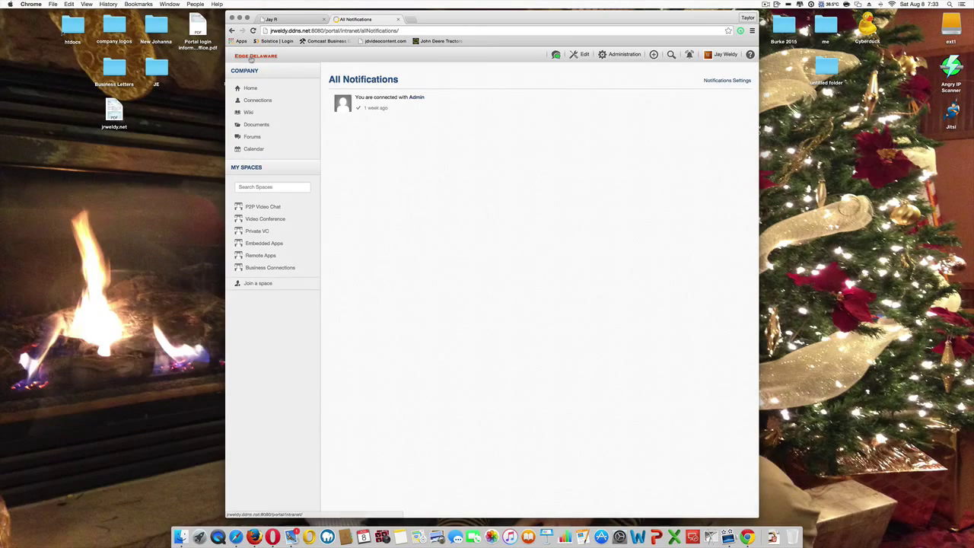
Step: Change the chat presence status from Available to Do not disturb
{"action": "left_click", "coordinate": [557, 55]}
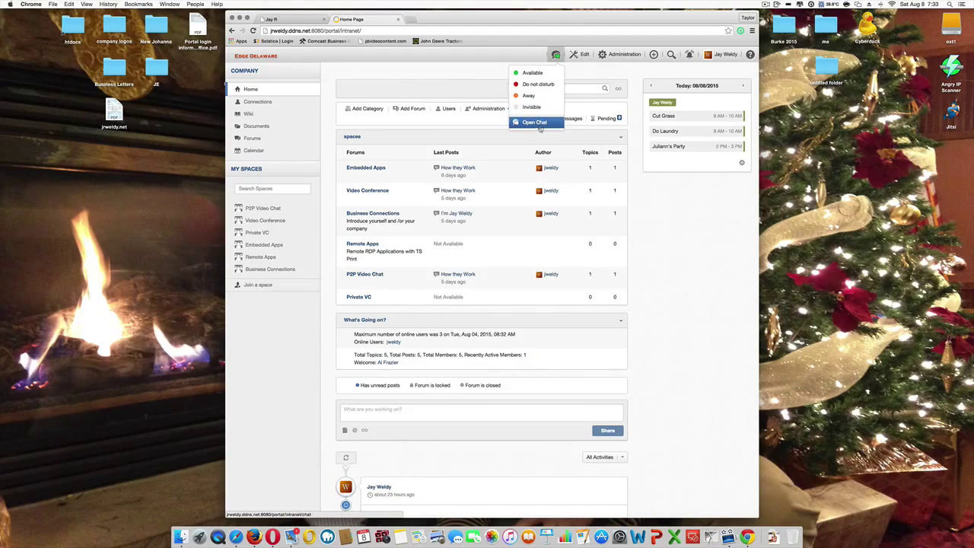
{"action": "left_click", "coordinate": [536, 84]}
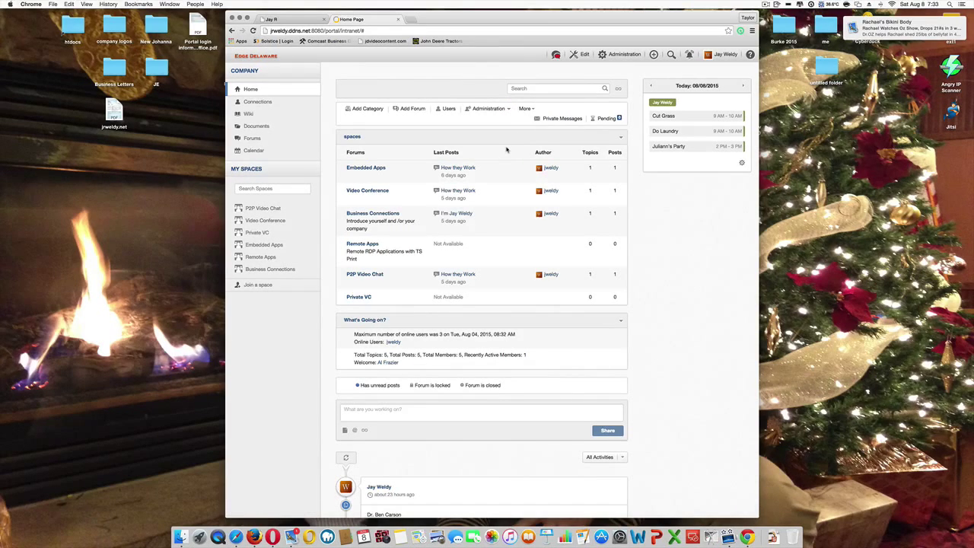
{"action": "left_click", "coordinate": [557, 55]}
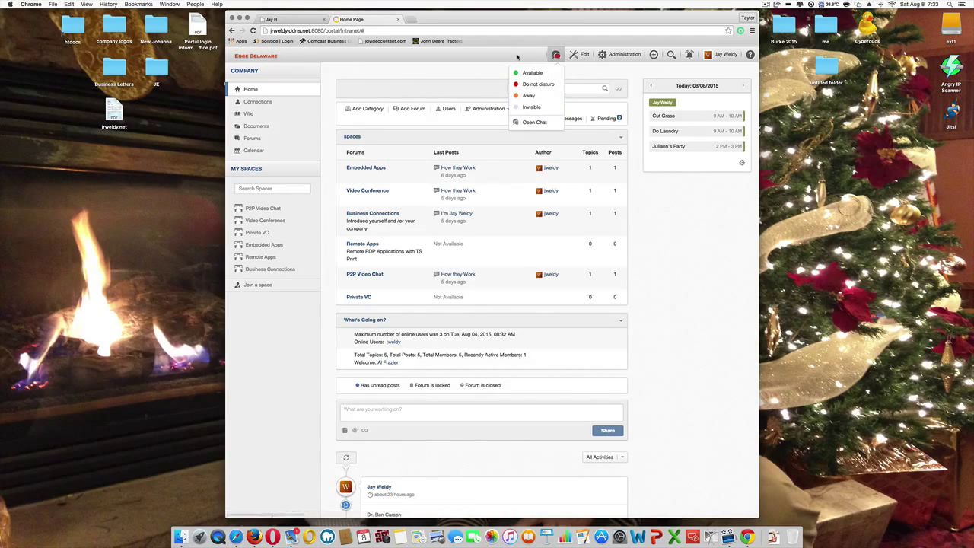
{"action": "left_click", "coordinate": [528, 85]}
{"action": "scroll", "coordinate": [628, 192], "scroll_direction": "down", "scroll_amount": 3}
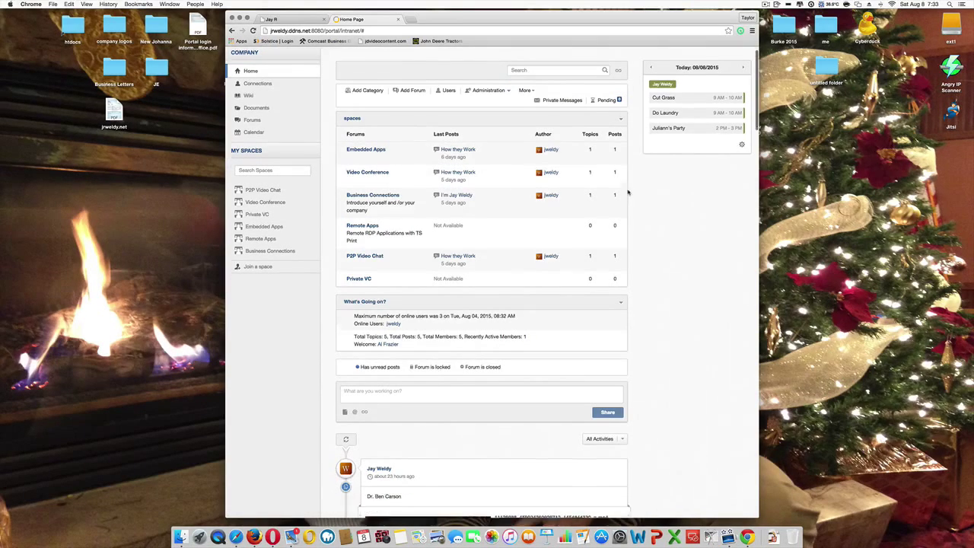
{"action": "scroll", "coordinate": [628, 193], "scroll_direction": "down", "scroll_amount": 1}
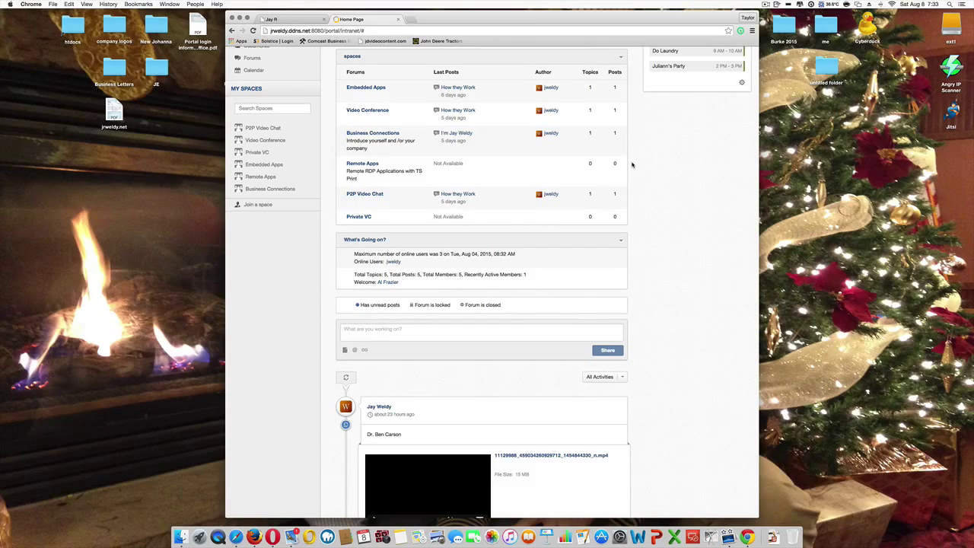
{"action": "scroll", "coordinate": [632, 164], "scroll_direction": "up", "scroll_amount": 3}
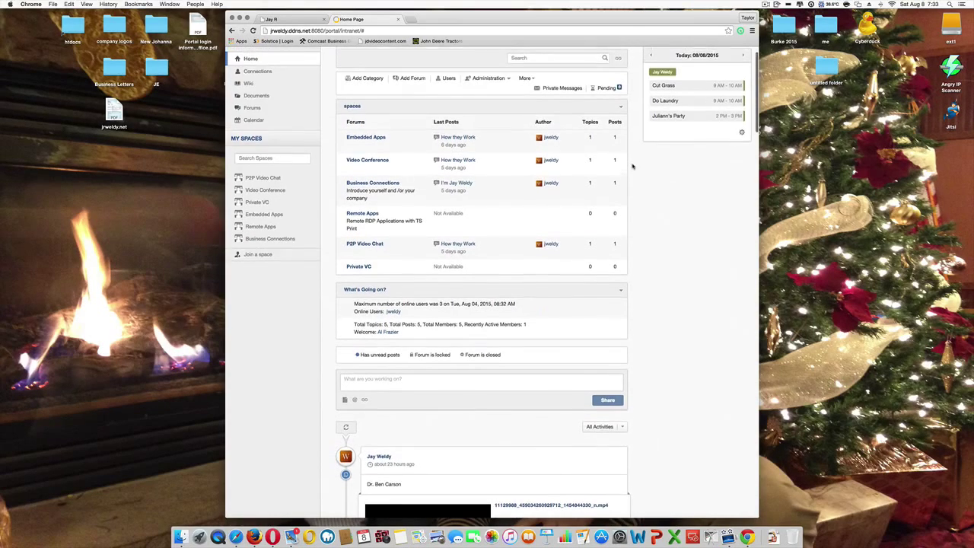
{"action": "scroll", "coordinate": [631, 166], "scroll_direction": "down", "scroll_amount": 2}
{"action": "scroll", "coordinate": [632, 166], "scroll_direction": "down", "scroll_amount": 2}
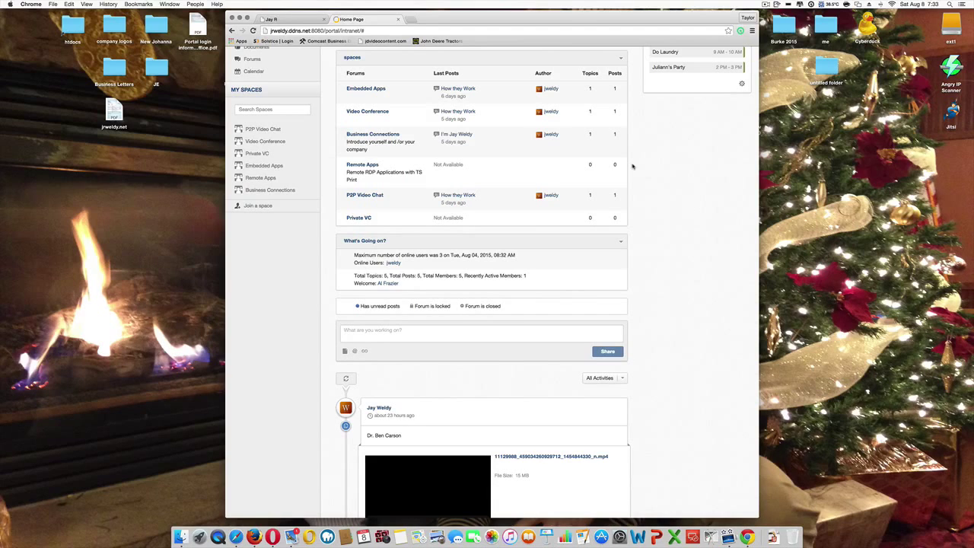
{"action": "scroll", "coordinate": [632, 166], "scroll_direction": "up", "scroll_amount": 3}
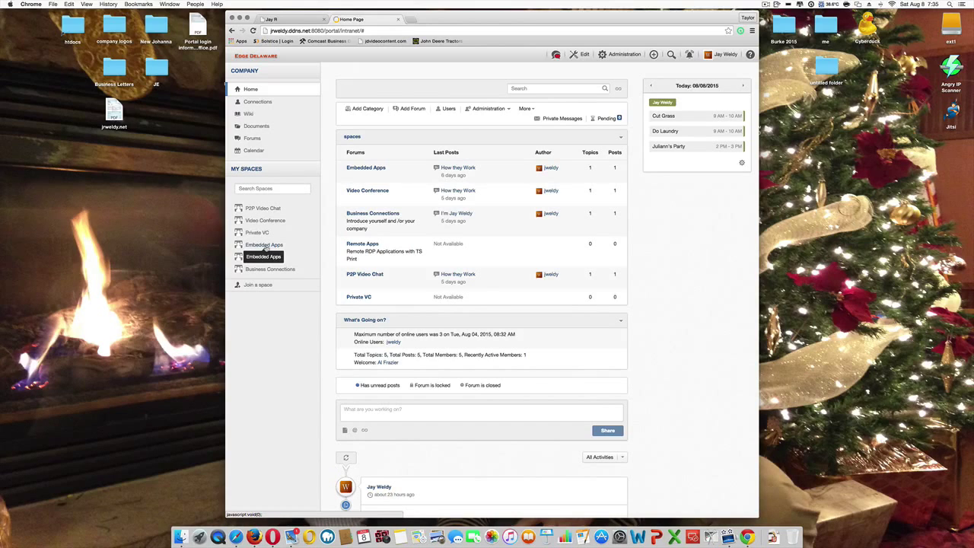
{"action": "left_click", "coordinate": [653, 55]}
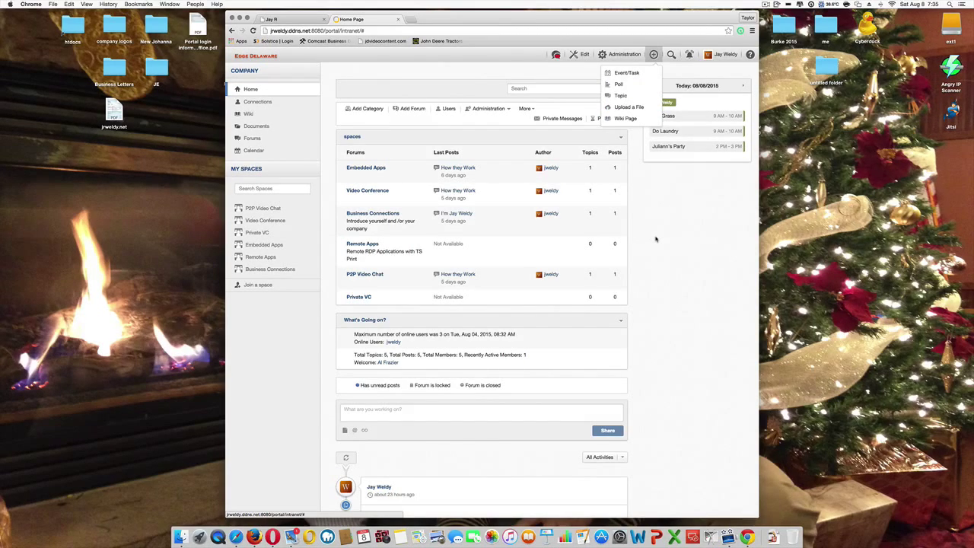
{"action": "left_click", "coordinate": [656, 239]}
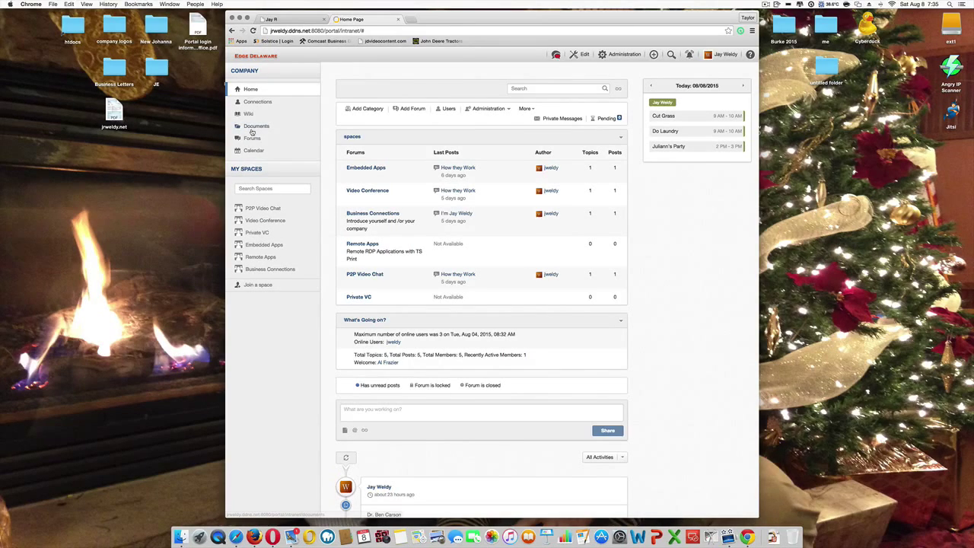
Step: Browse Documents into Customer Files > Hopkins Construction > Timberline to list its eight files
{"action": "left_click", "coordinate": [344, 149]}
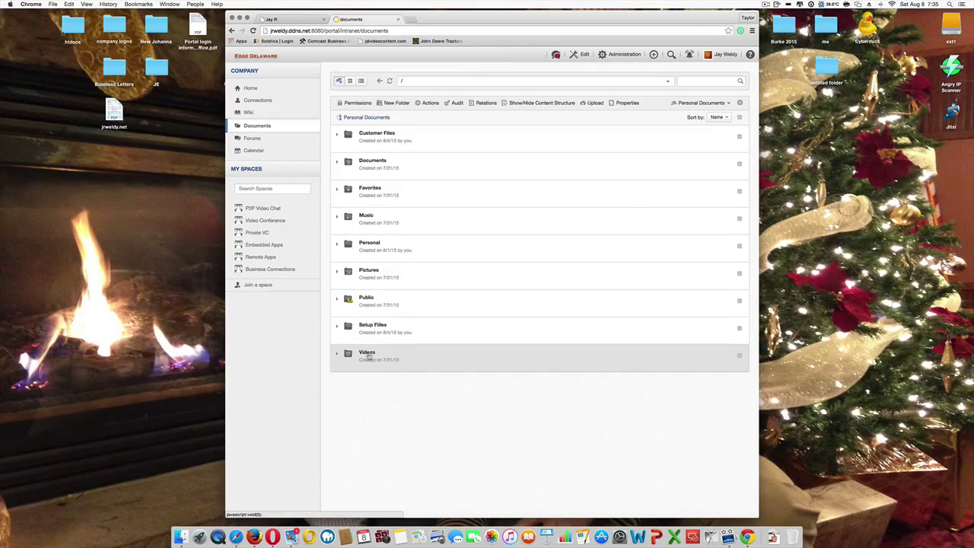
{"action": "left_click", "coordinate": [378, 135]}
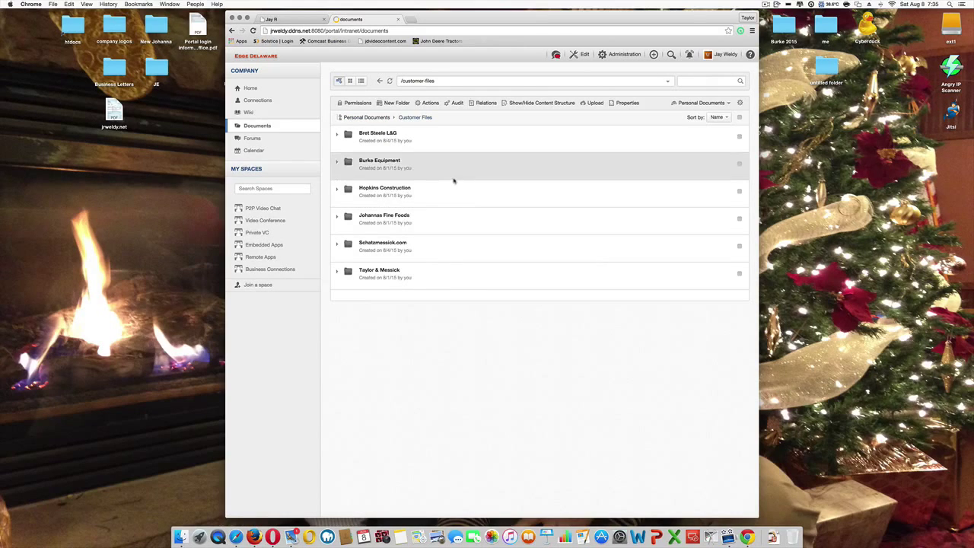
{"action": "left_click", "coordinate": [392, 190]}
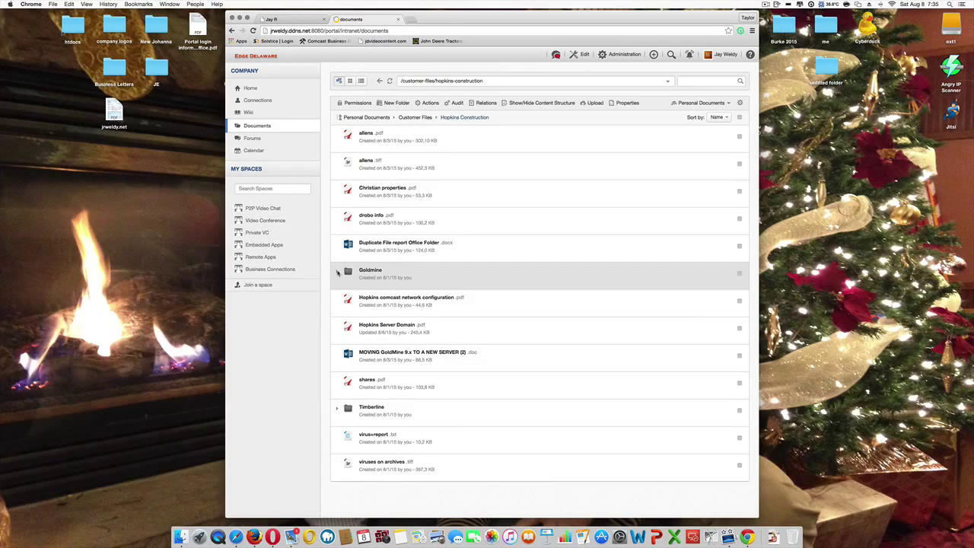
{"action": "left_click", "coordinate": [369, 408]}
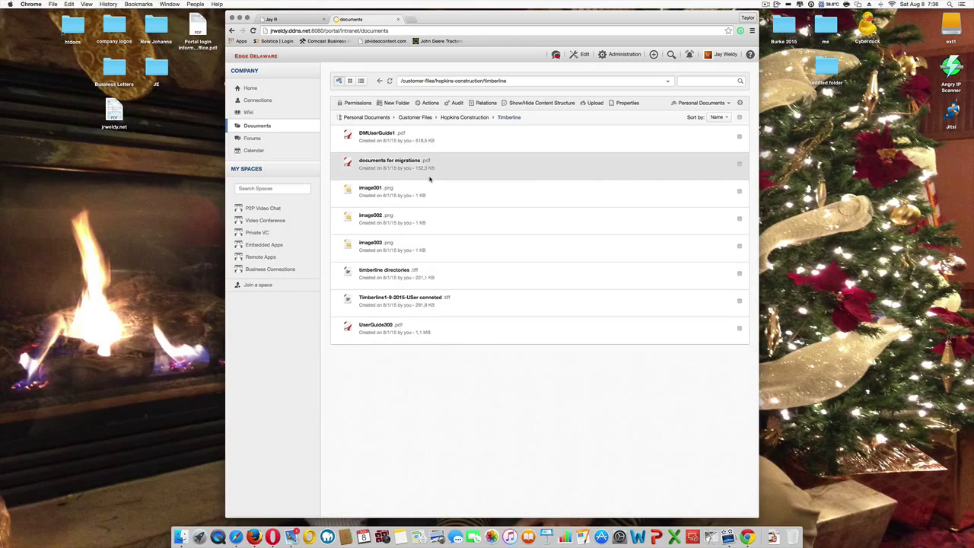
{"action": "left_click", "coordinate": [380, 135]}
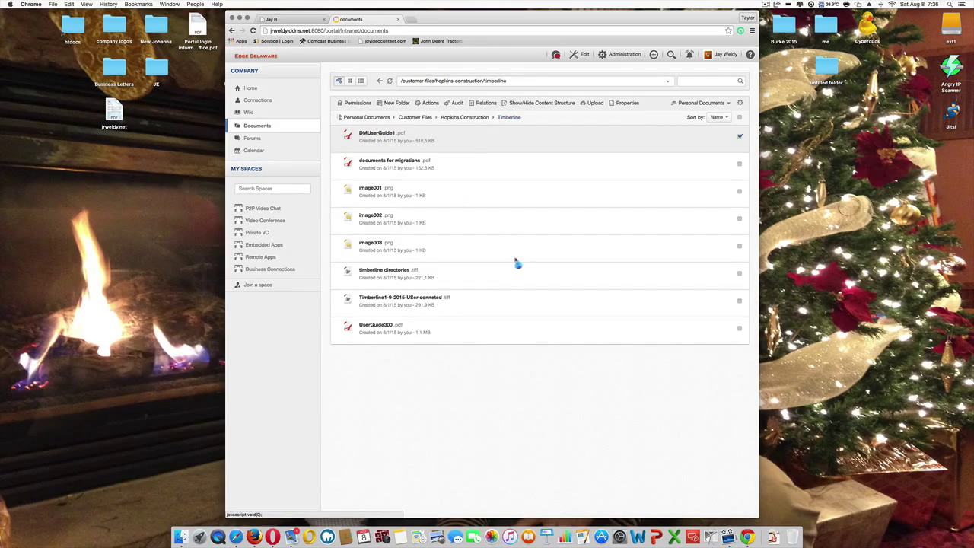
{"action": "scroll", "coordinate": [601, 286], "scroll_direction": "down", "scroll_amount": 2}
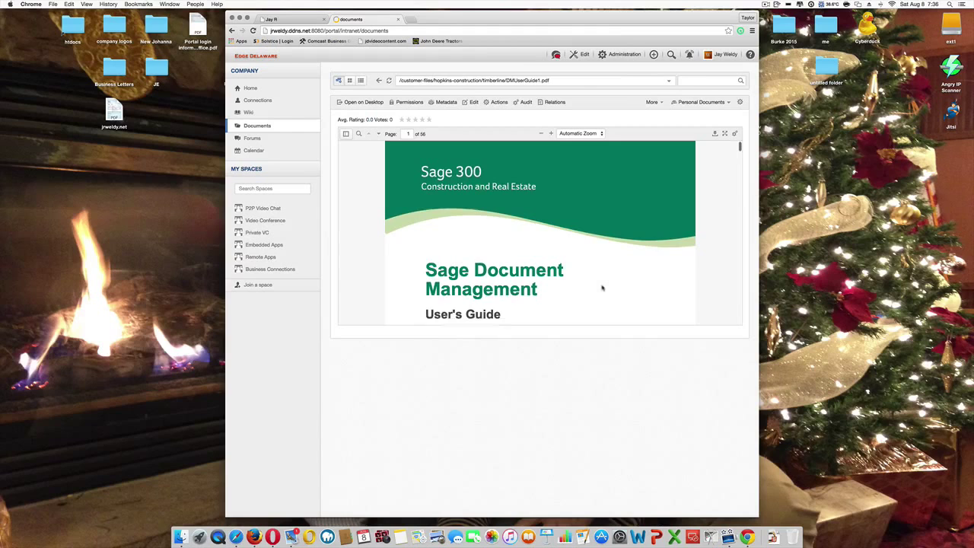
{"action": "scroll", "coordinate": [602, 288], "scroll_direction": "down", "scroll_amount": 5}
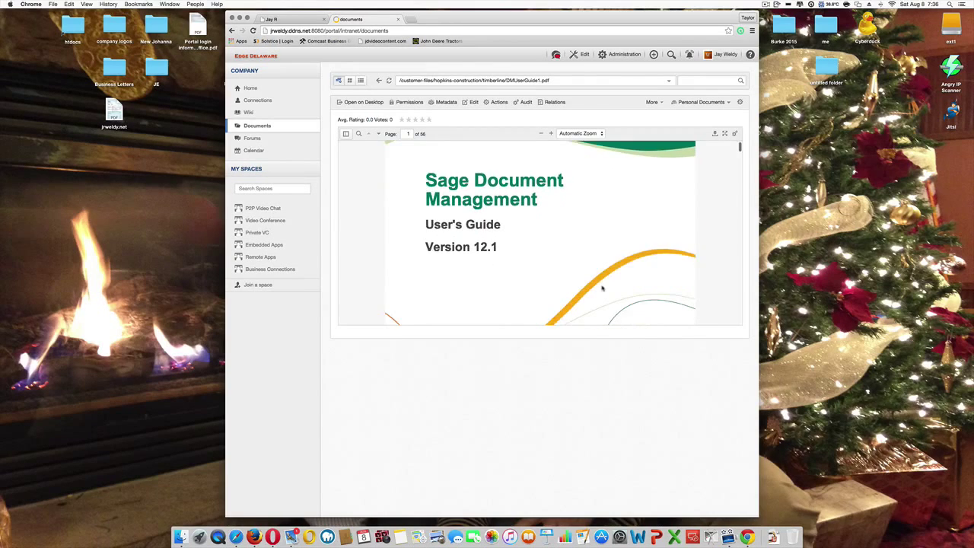
{"action": "scroll", "coordinate": [601, 288], "scroll_direction": "down", "scroll_amount": 10}
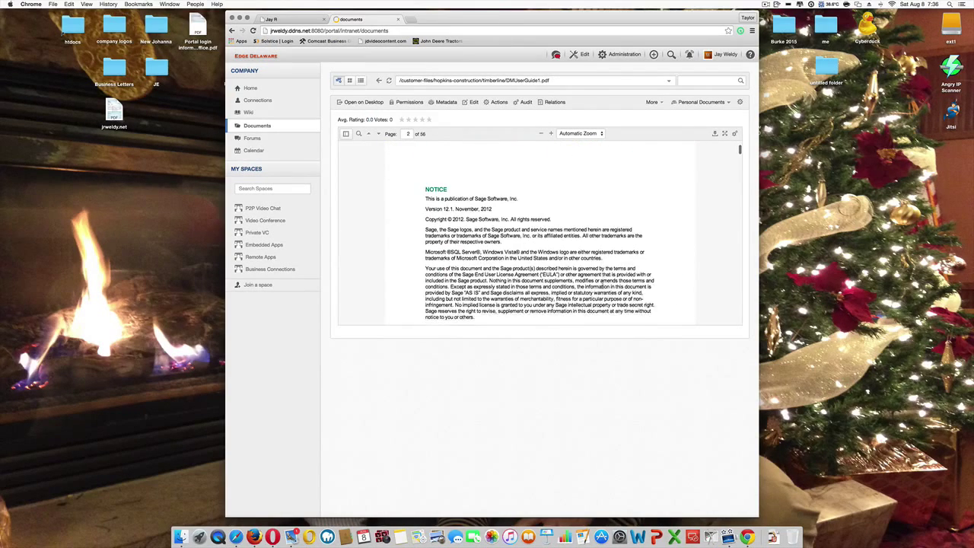
{"action": "scroll", "coordinate": [601, 286], "scroll_direction": "up", "scroll_amount": 15}
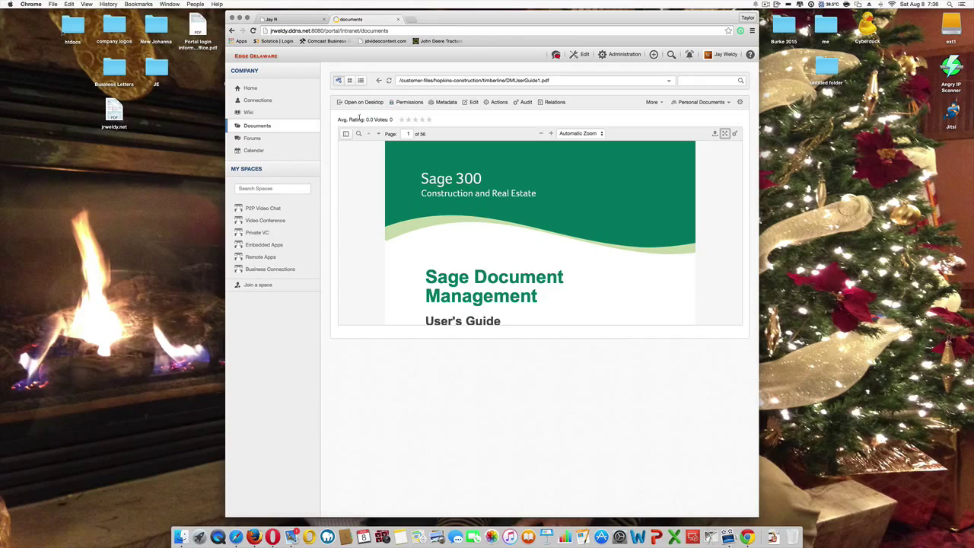
{"action": "left_click", "coordinate": [378, 80]}
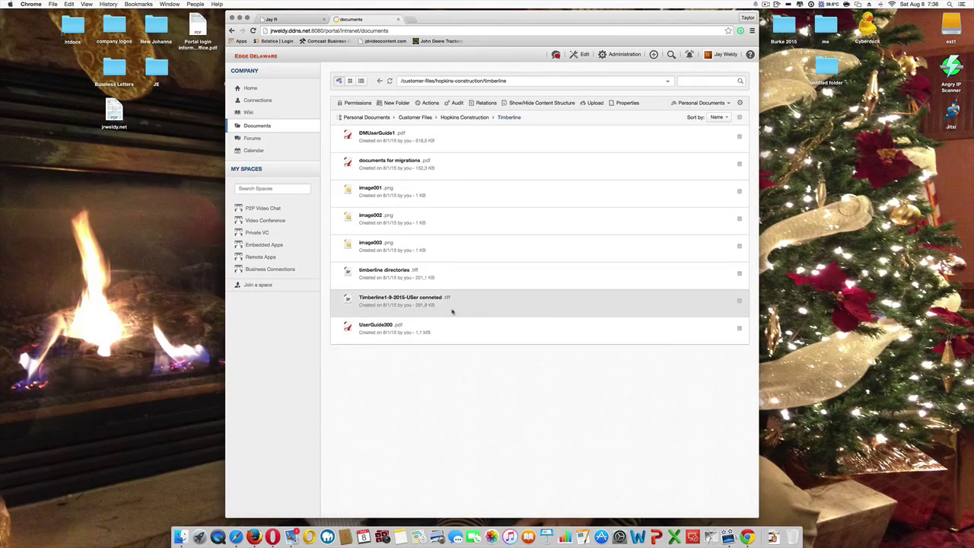
Step: Go back up to Customer Files and open Burke Equipment's Reports for CeCe folder
{"action": "left_click", "coordinate": [380, 81]}
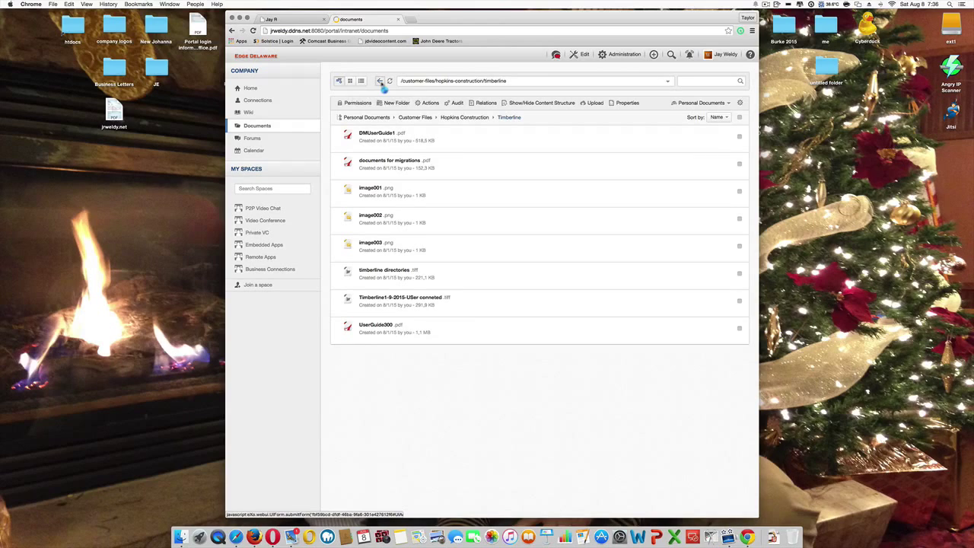
{"action": "left_click", "coordinate": [380, 81]}
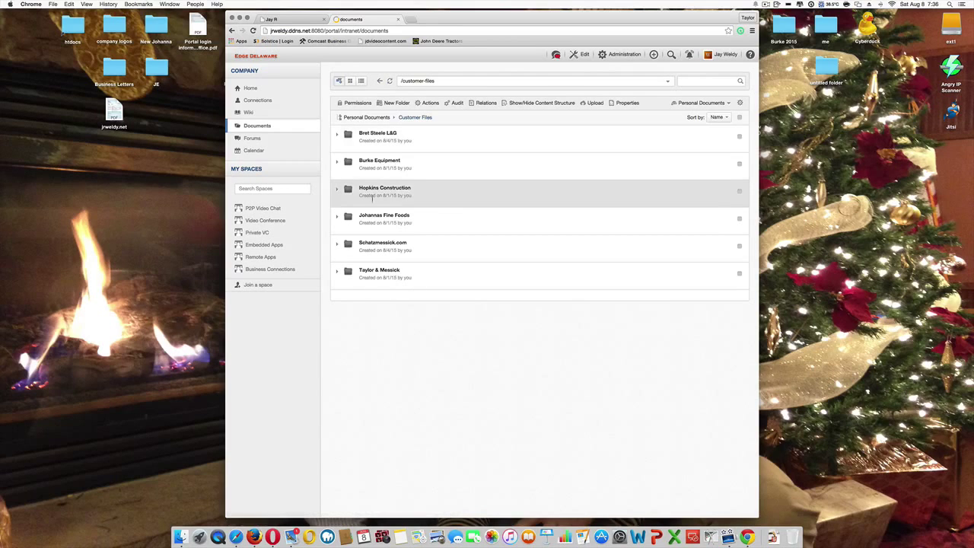
{"action": "left_click", "coordinate": [385, 167]}
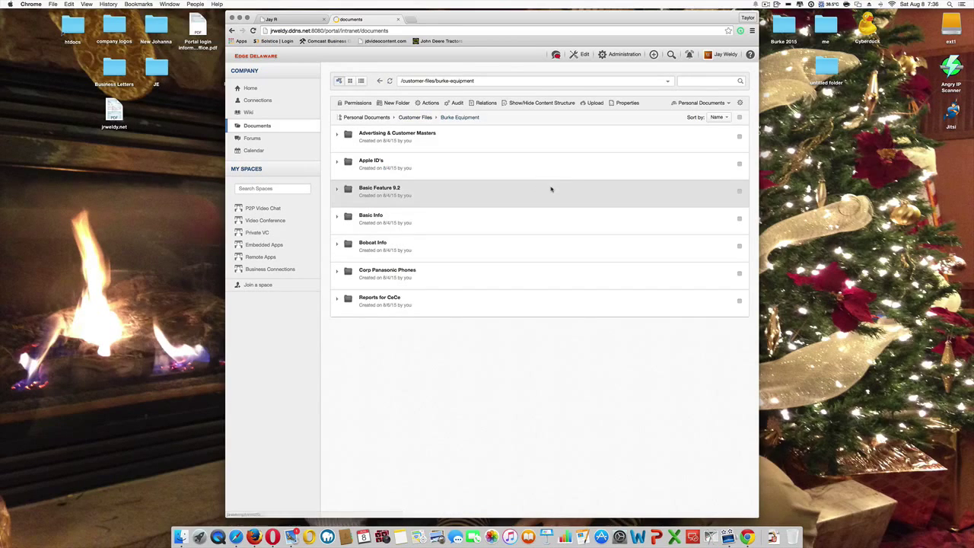
{"action": "left_click", "coordinate": [369, 302]}
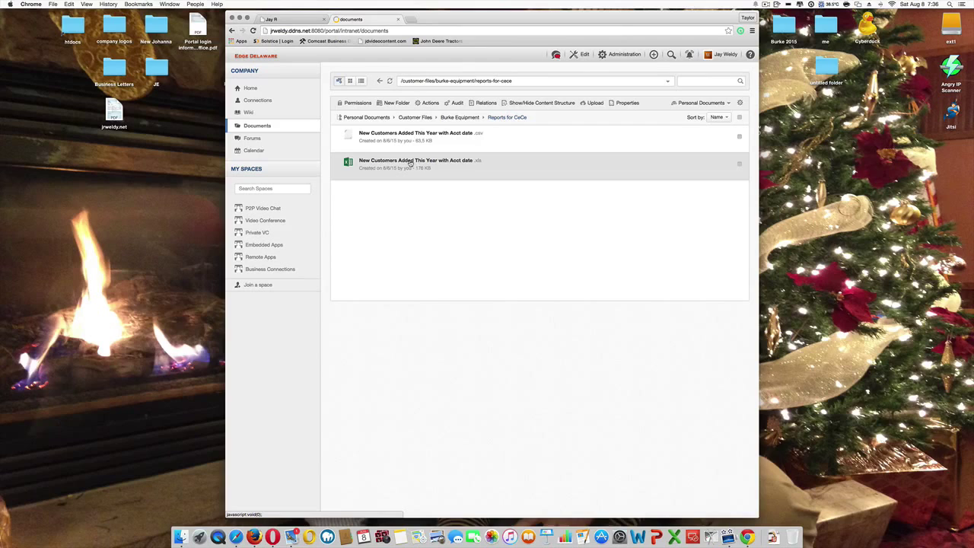
Step: Open the document view of New Customers Added This Year with Acct date.xls
{"action": "left_click", "coordinate": [409, 162]}
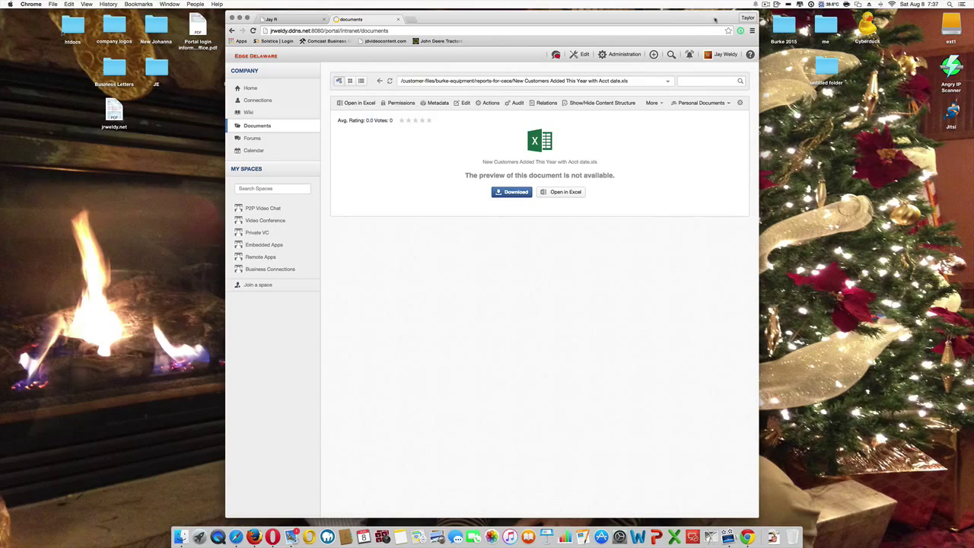
{"action": "left_click", "coordinate": [767, 6]}
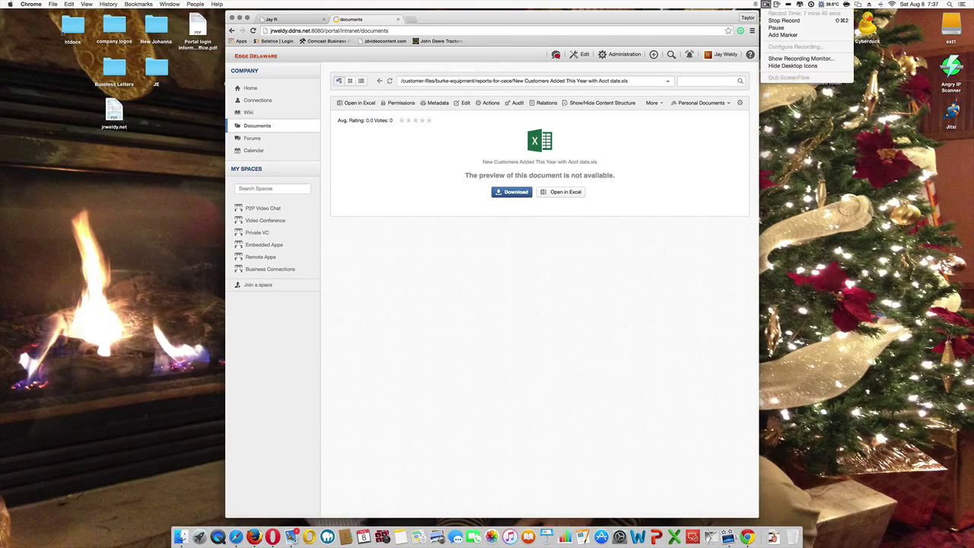
{"action": "left_click", "coordinate": [770, 29]}
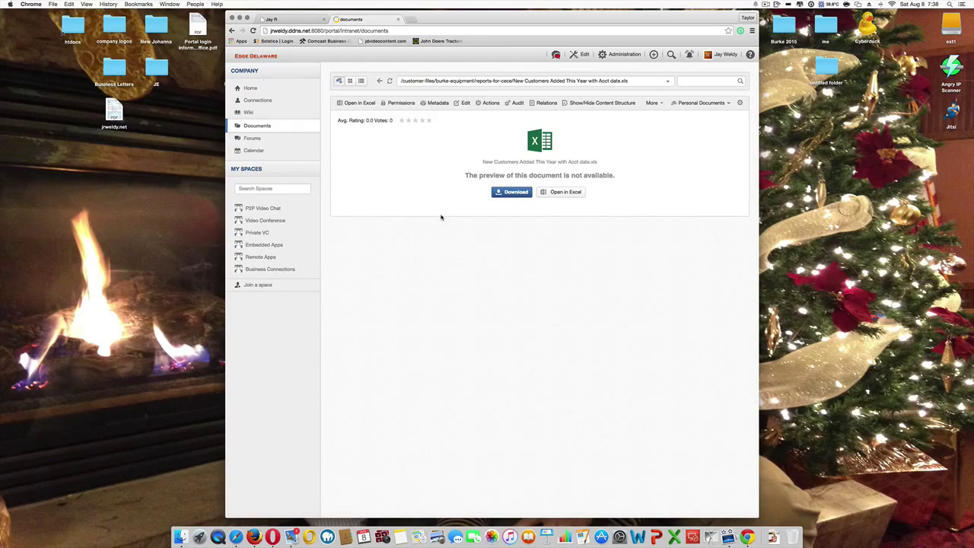
Step: In the Embedded Apps space, log in to Guacamole using the saved username and the password
{"action": "left_click", "coordinate": [264, 245]}
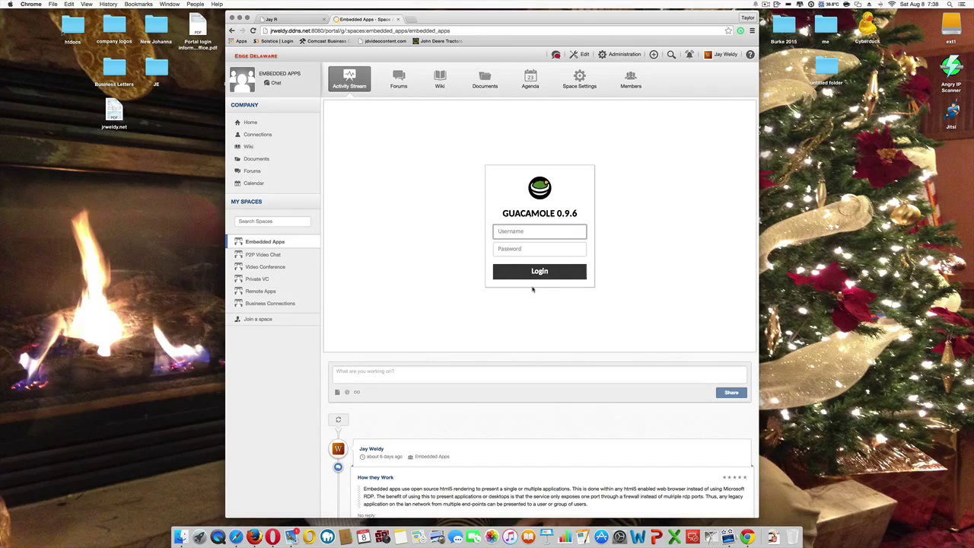
{"action": "left_click", "coordinate": [549, 230]}
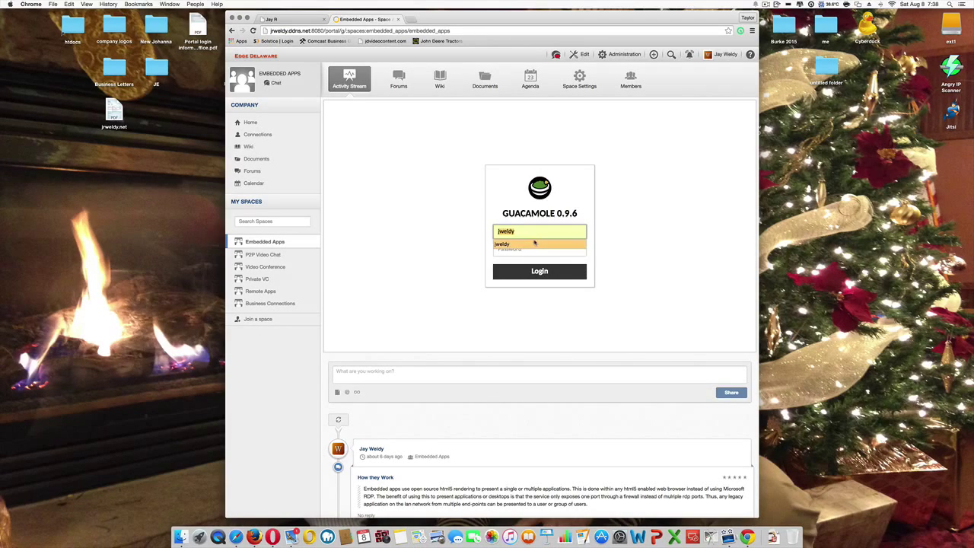
{"action": "left_click", "coordinate": [535, 243]}
{"action": "left_click", "coordinate": [534, 249]}
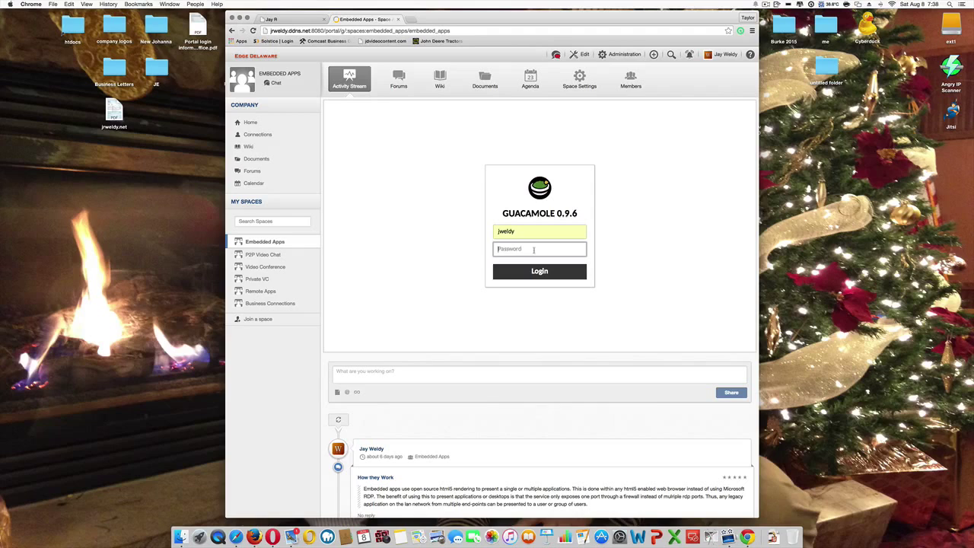
{"action": "type", "text": "••••••••"}
{"action": "key", "text": "Return"}
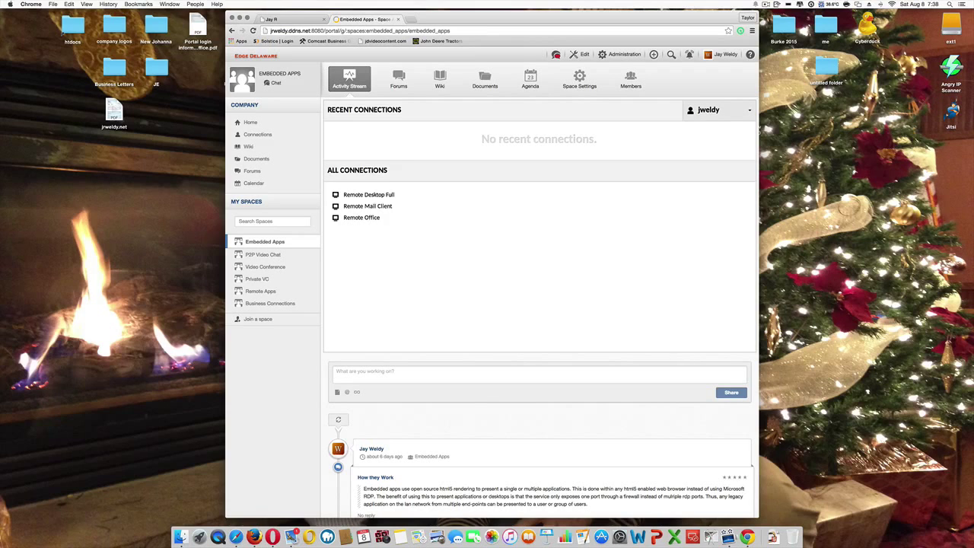
Step: Start a blank Remote Office spreadsheet, then connect to Remote Mail Client and minimize Calc to reveal the inbox
{"action": "left_click", "coordinate": [362, 219]}
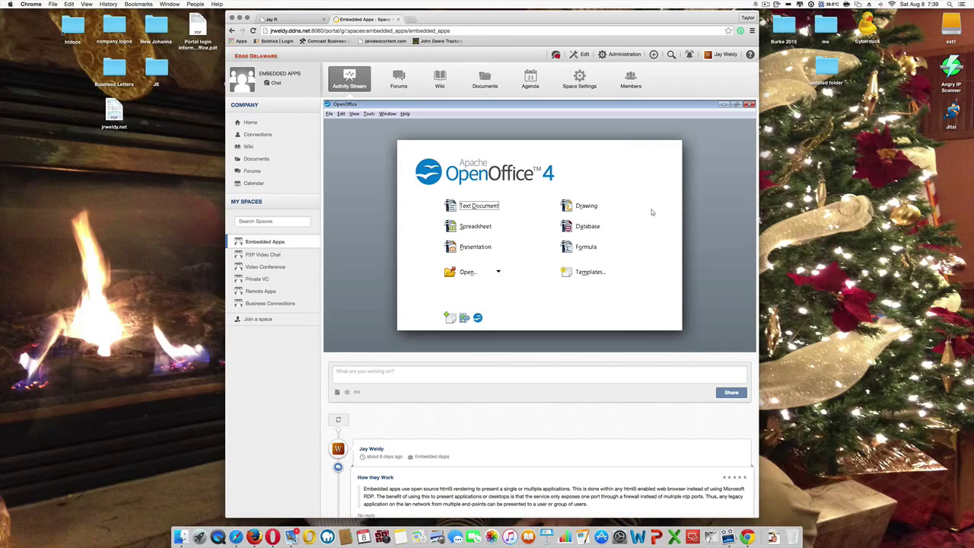
{"action": "left_click", "coordinate": [477, 228]}
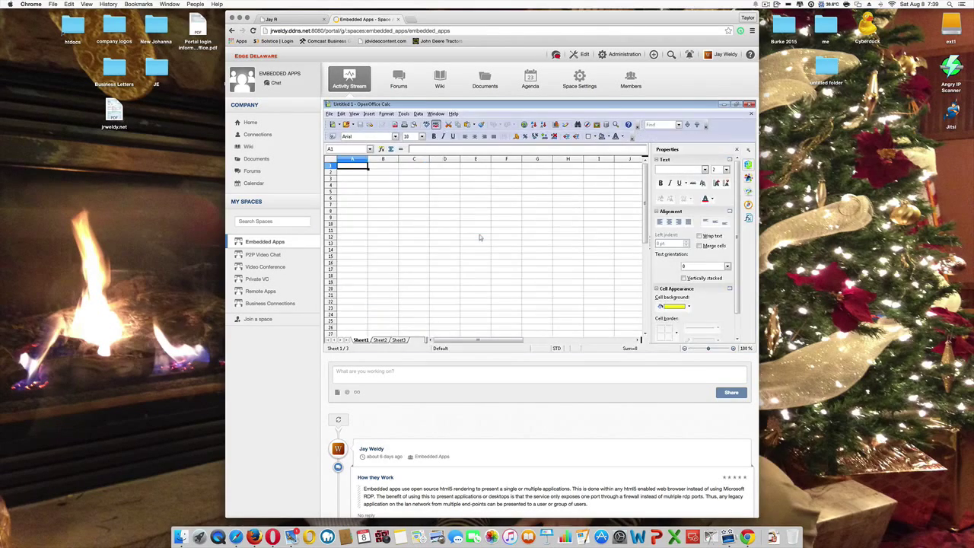
{"action": "left_click", "coordinate": [280, 243]}
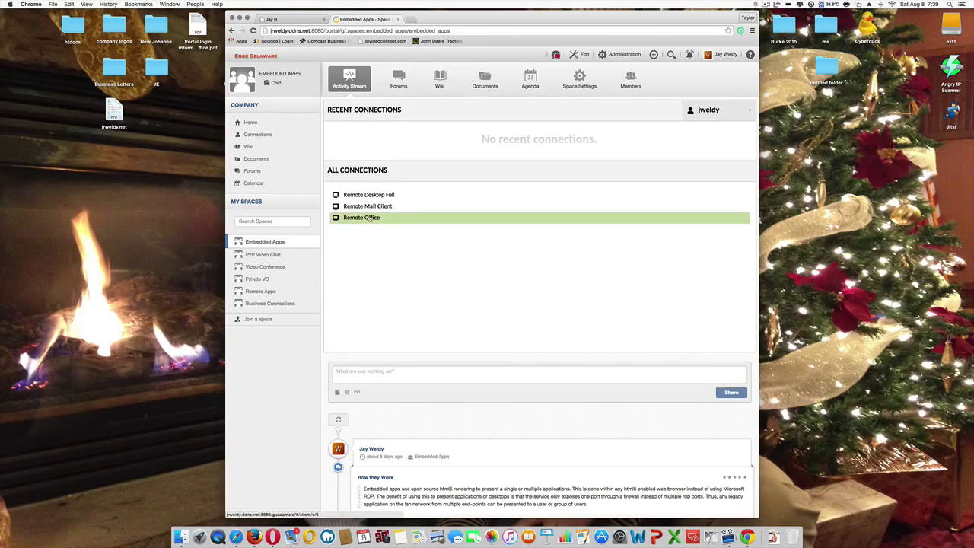
{"action": "left_click", "coordinate": [374, 207]}
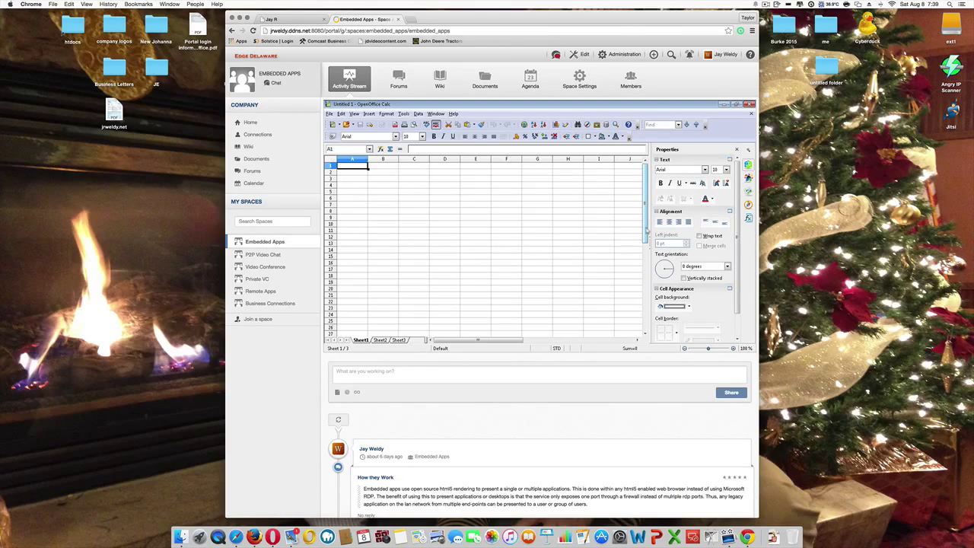
{"action": "left_click", "coordinate": [722, 105]}
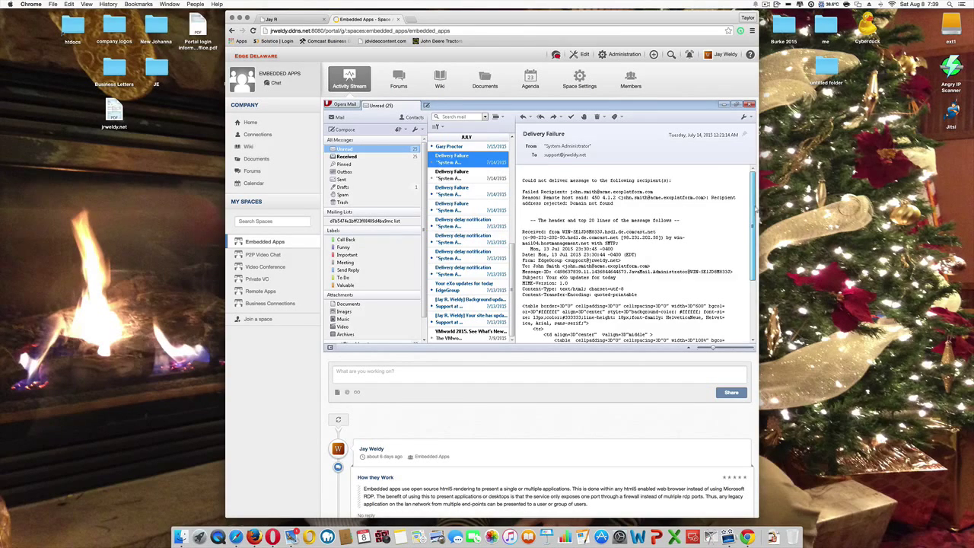
Step: Minimize the remote mail window and bring the blank spreadsheet back up
{"action": "scroll", "coordinate": [754, 204], "scroll_direction": "down", "scroll_amount": 3}
{"action": "scroll", "coordinate": [730, 199], "scroll_direction": "up", "scroll_amount": 3}
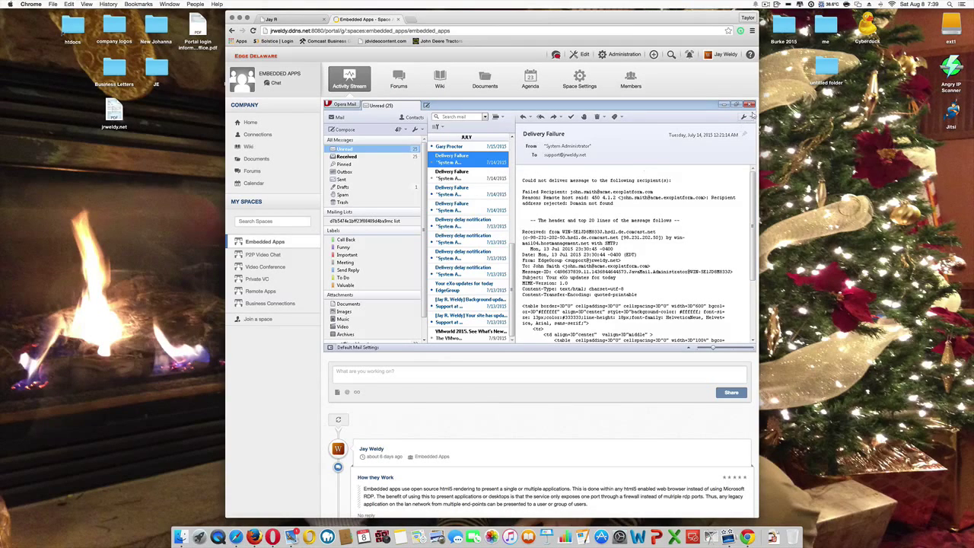
{"action": "left_click", "coordinate": [723, 104]}
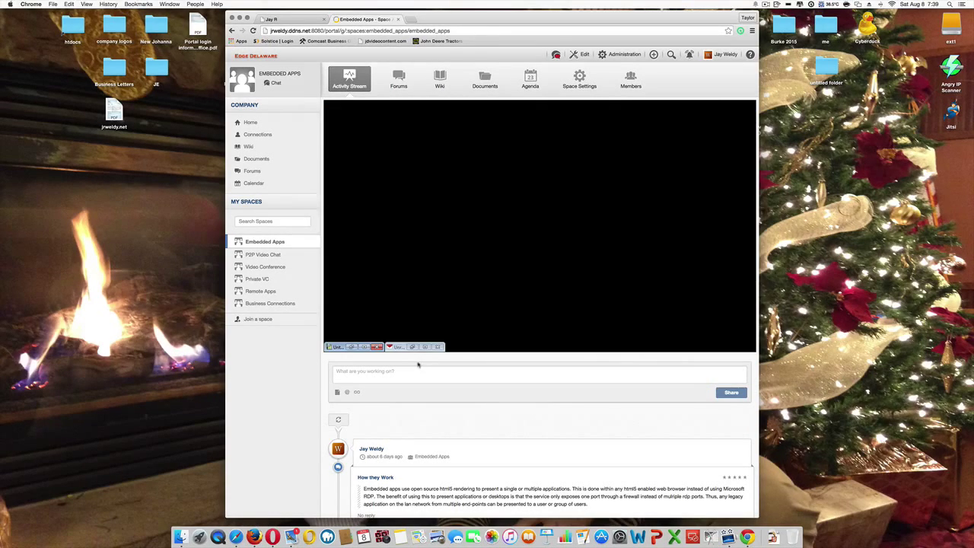
{"action": "left_click", "coordinate": [352, 347]}
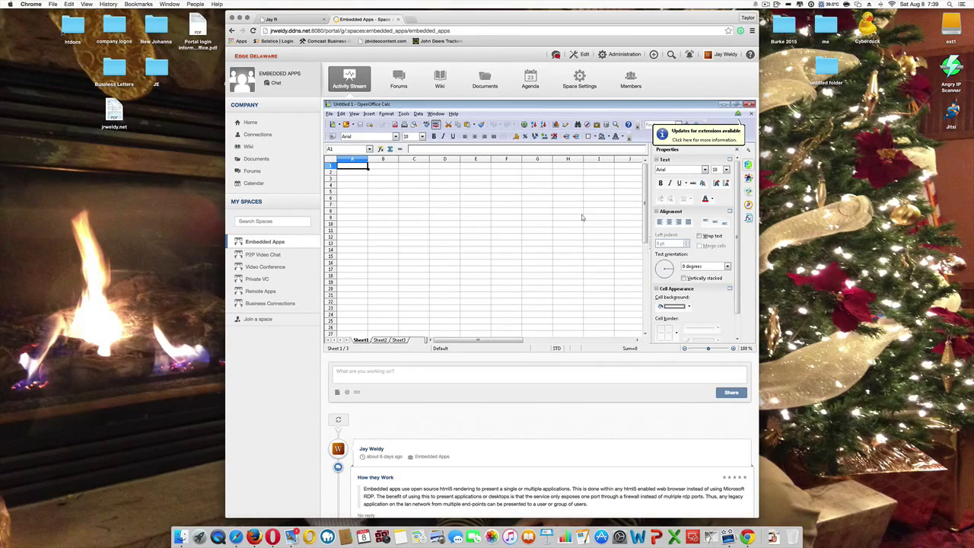
{"action": "mouse_move", "coordinate": [645, 194]}
{"action": "left_mouse_down"}
{"action": "mouse_move", "coordinate": [644, 244]}
{"action": "mouse_move", "coordinate": [645, 198]}
{"action": "left_mouse_up"}
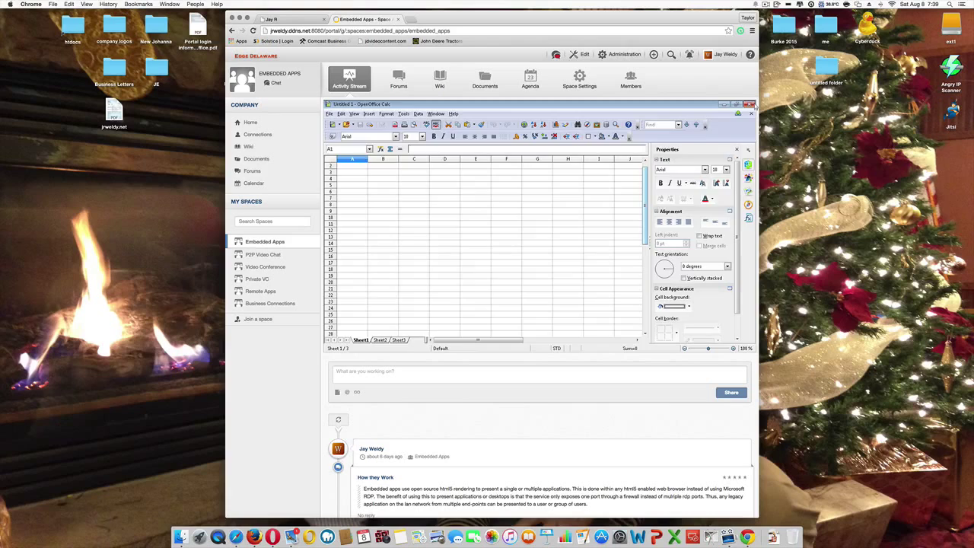
Step: Close the remote spreadsheet and mail client sessions and reload the connections list
{"action": "left_click", "coordinate": [750, 104]}
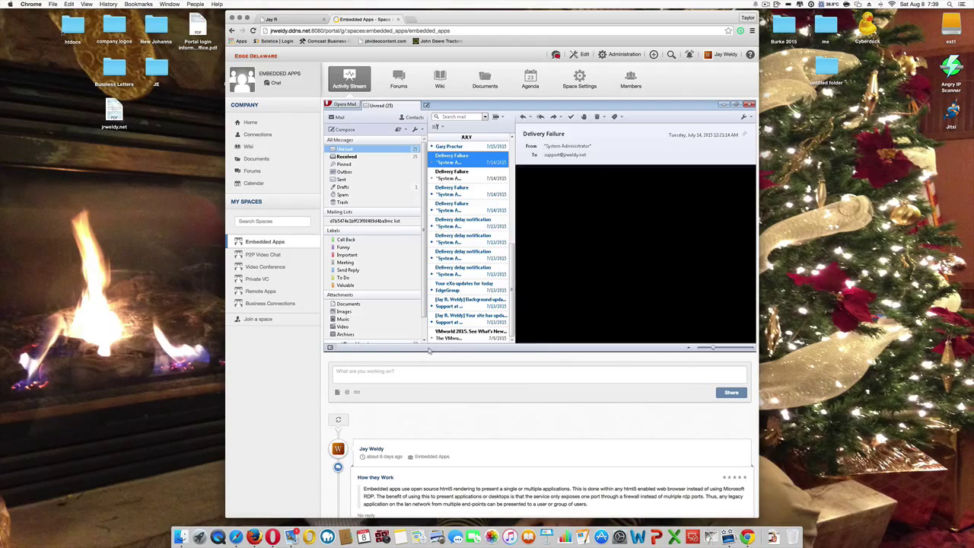
{"action": "left_click", "coordinate": [750, 105]}
{"action": "left_click", "coordinate": [768, 4]}
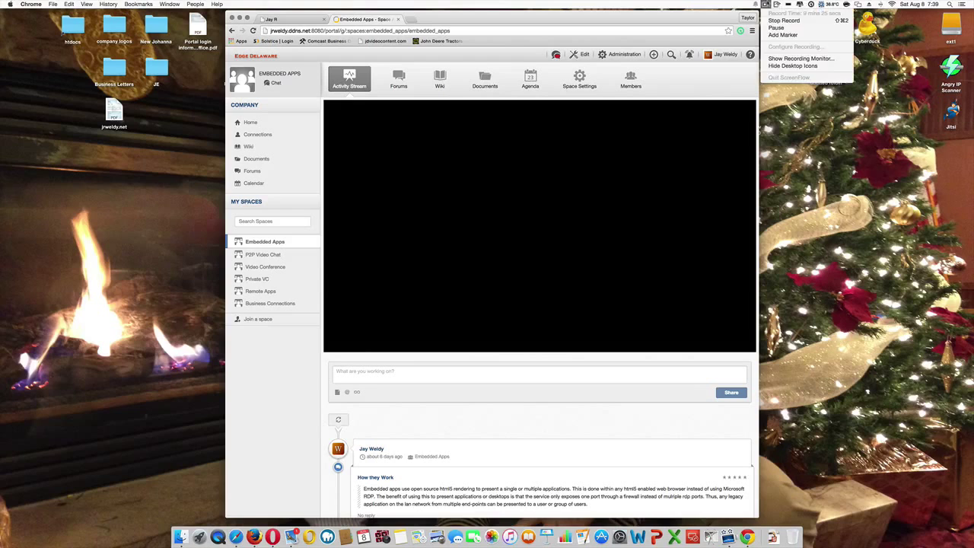
{"action": "left_click", "coordinate": [782, 35]}
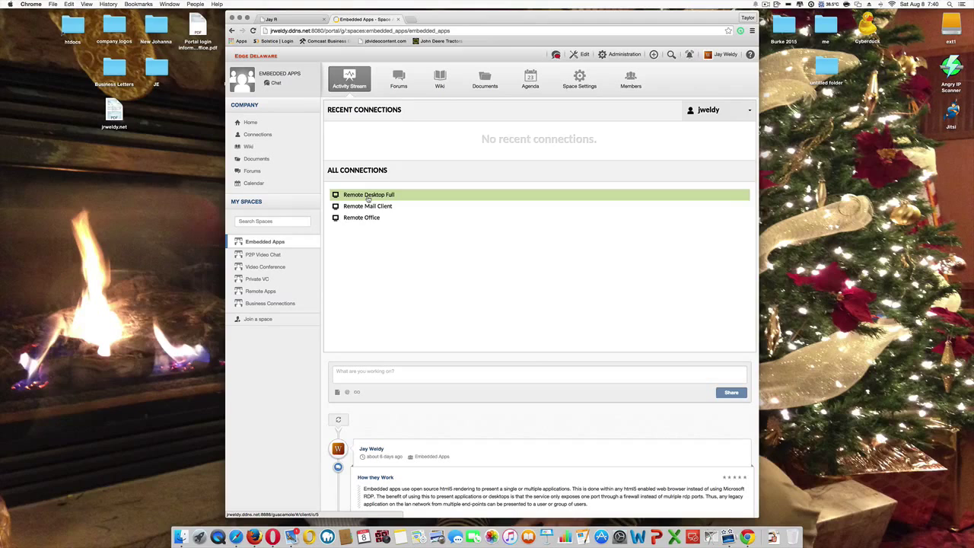
Step: Launch the Remote Desktop Full connection and let the Windows desktop session load
{"action": "left_click", "coordinate": [369, 197]}
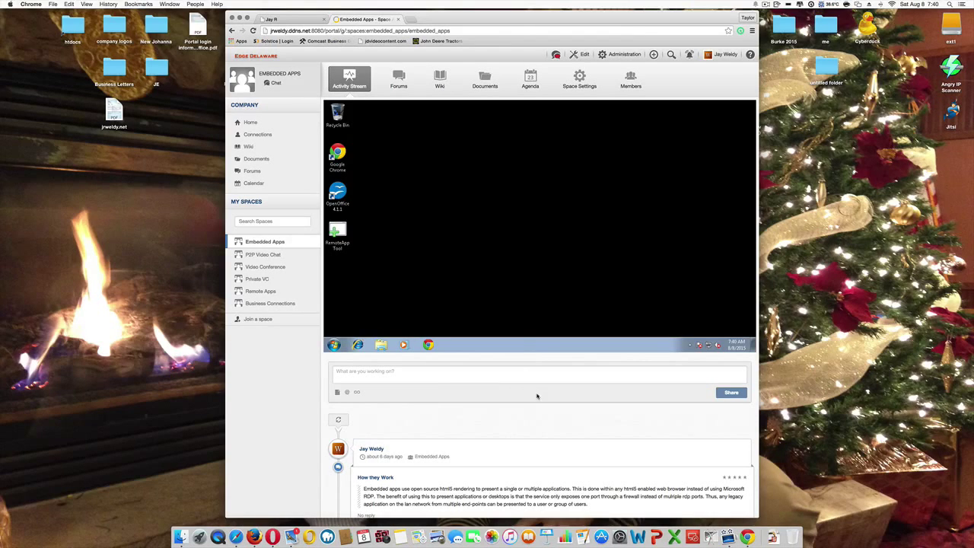
{"action": "scroll", "coordinate": [538, 392], "scroll_direction": "down", "scroll_amount": 5}
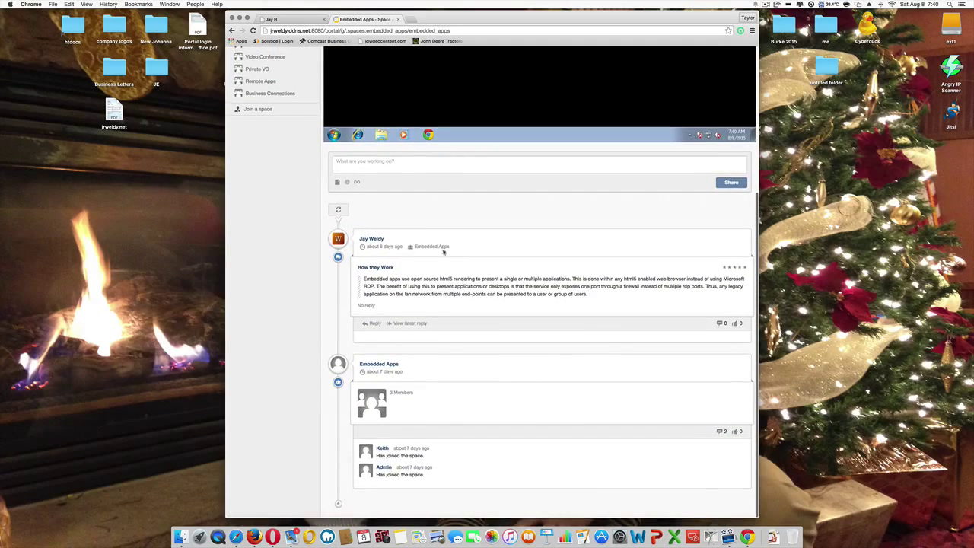
{"action": "scroll", "coordinate": [445, 315], "scroll_direction": "up", "scroll_amount": 1}
{"action": "scroll", "coordinate": [445, 314], "scroll_direction": "up", "scroll_amount": 5}
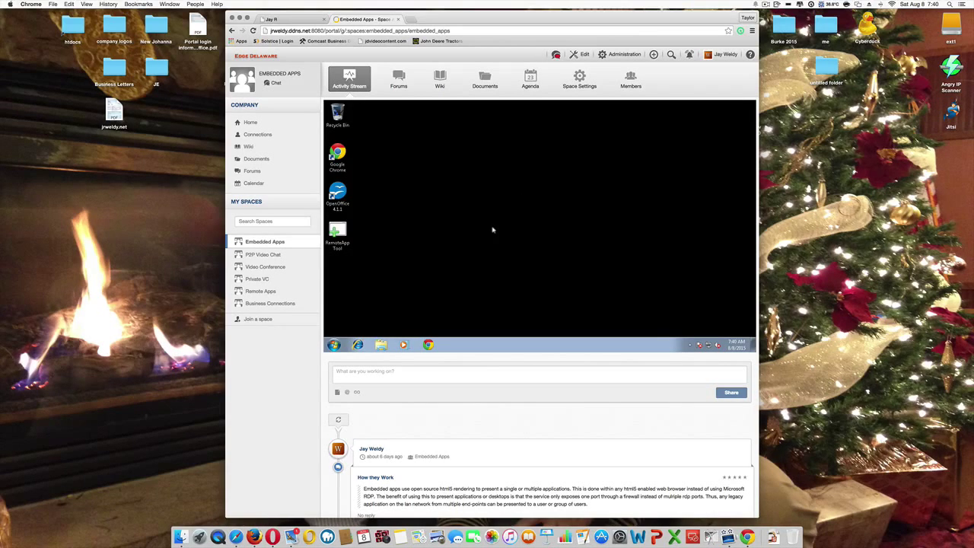
{"action": "left_click", "coordinate": [448, 373]}
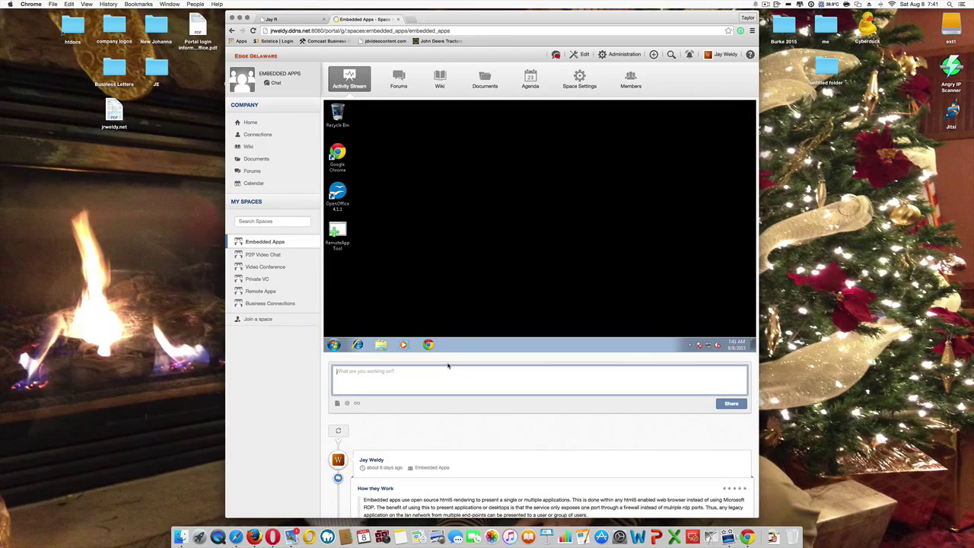
{"action": "left_click", "coordinate": [346, 403]}
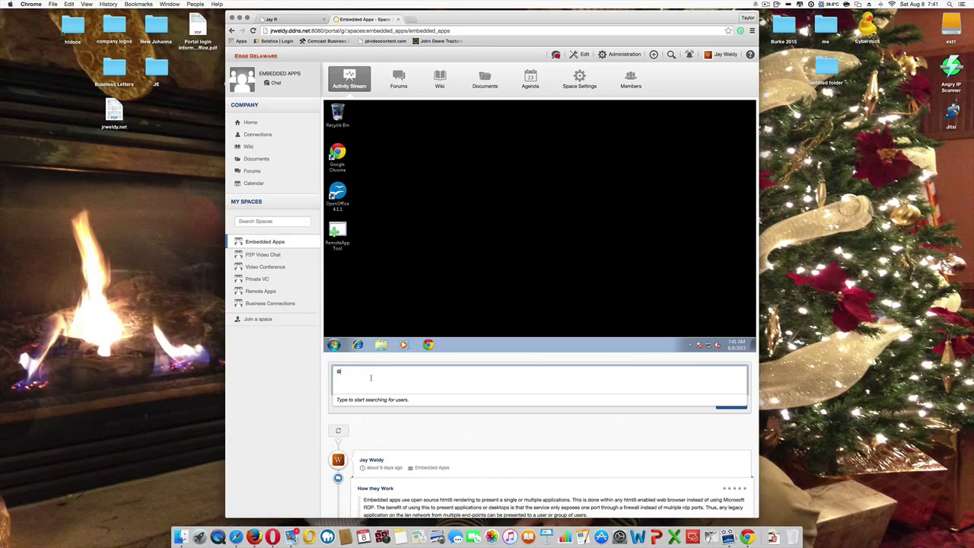
{"action": "type", "text": "admi"}
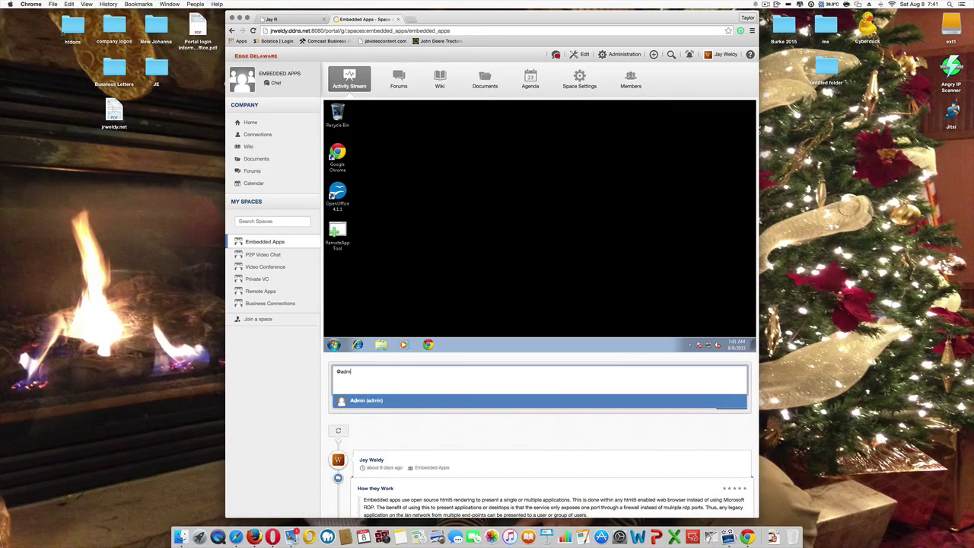
{"action": "left_click", "coordinate": [369, 400]}
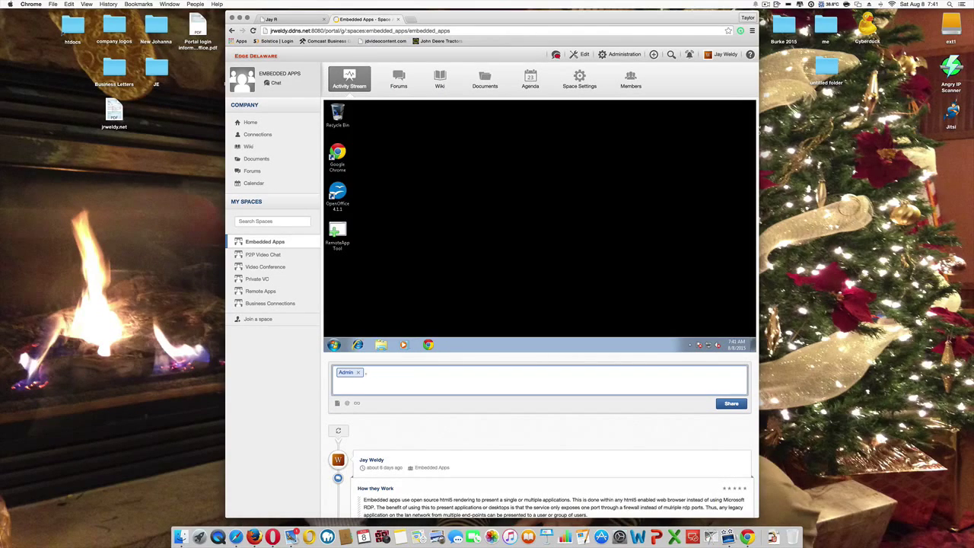
{"action": "type", "text": "I've made a change to project 4040"}
{"action": "left_click", "coordinate": [728, 404]}
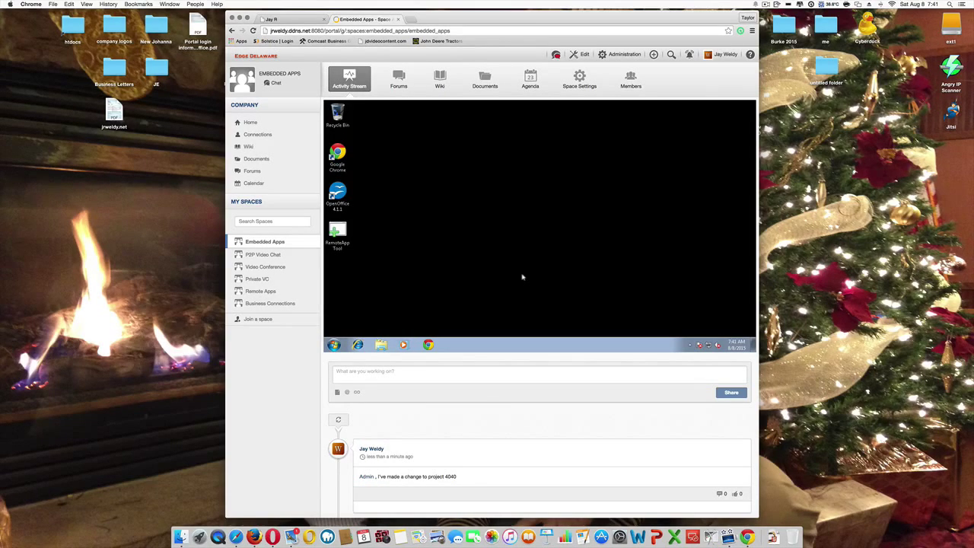
Step: Reload the Embedded Apps space so its three remote connections replace the Windows session
{"action": "left_click", "coordinate": [276, 243]}
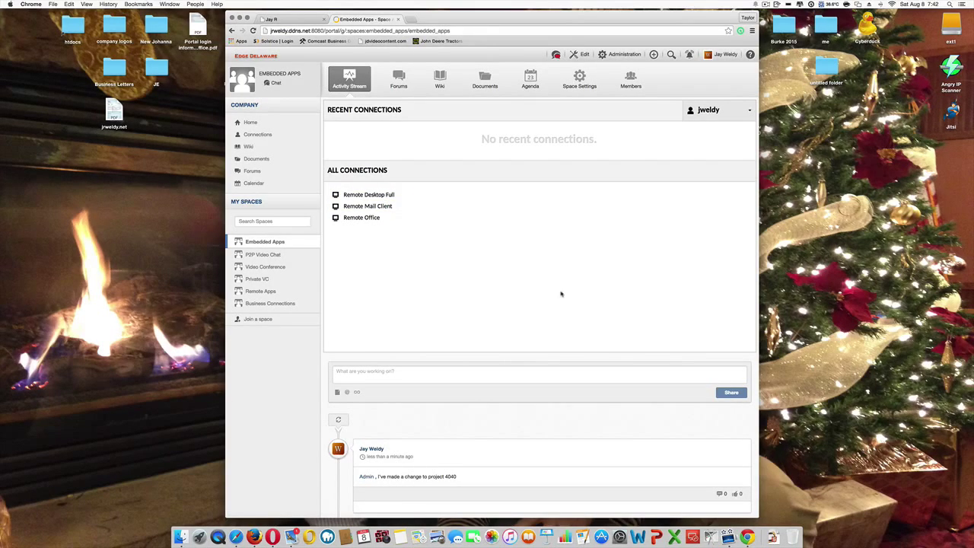
{"action": "scroll", "coordinate": [561, 295], "scroll_direction": "down", "scroll_amount": 2}
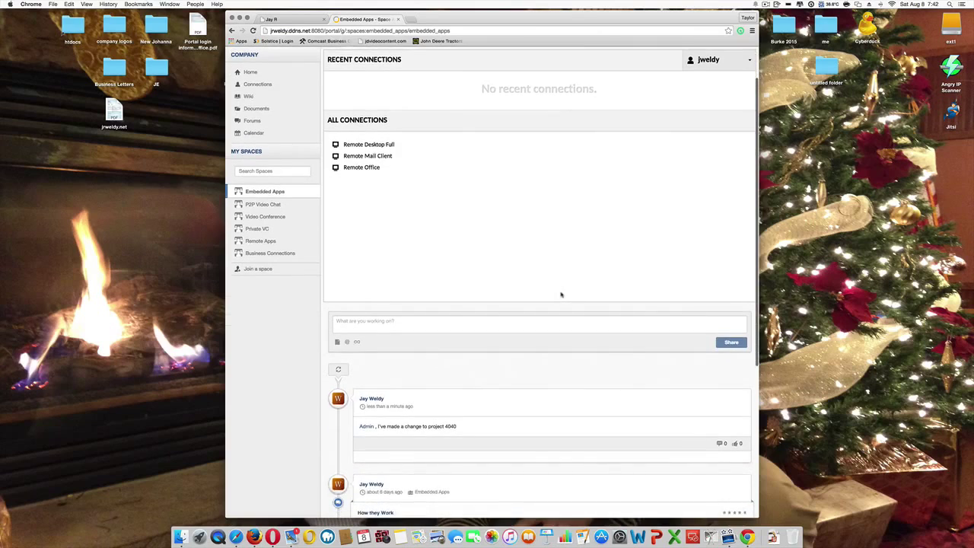
{"action": "scroll", "coordinate": [561, 294], "scroll_direction": "up", "scroll_amount": 2}
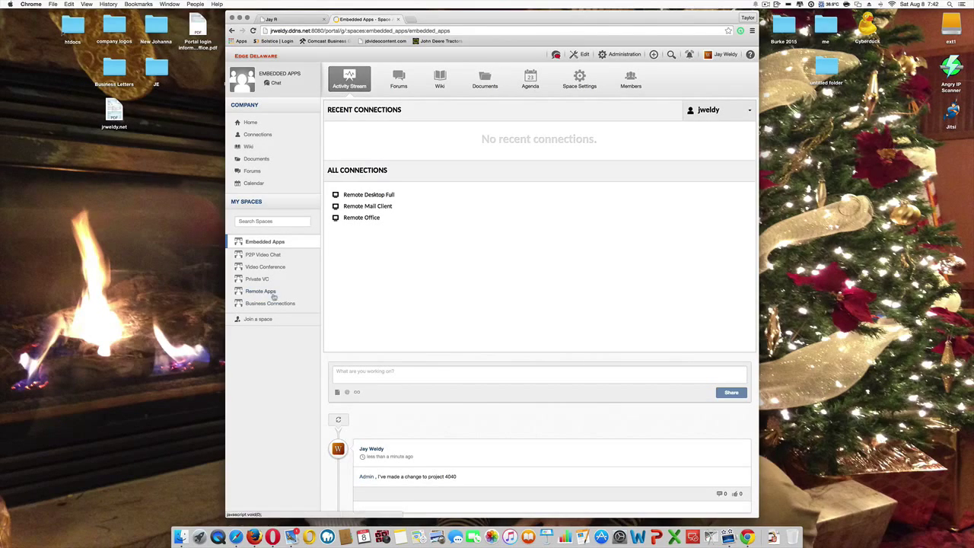
Step: Switch to the Remote Apps space with its Remote Mail App and Remote Office launchers
{"action": "left_click", "coordinate": [263, 293]}
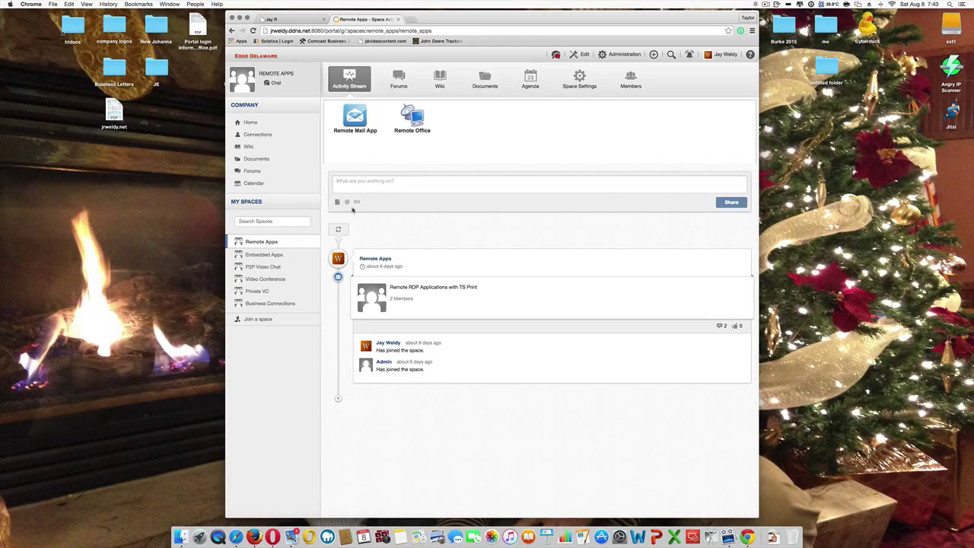
Step: Return to Embedded Apps, listing Remote Desktop Full, Remote Mail Client and Remote Office
{"action": "left_click", "coordinate": [268, 255]}
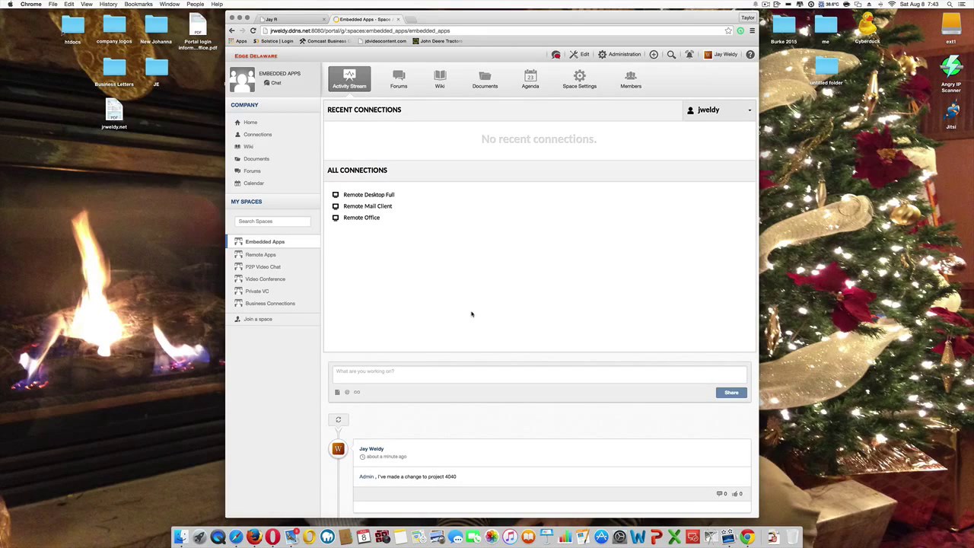
Step: Switch the chat presence from Do not disturb to Available
{"action": "left_click", "coordinate": [555, 55]}
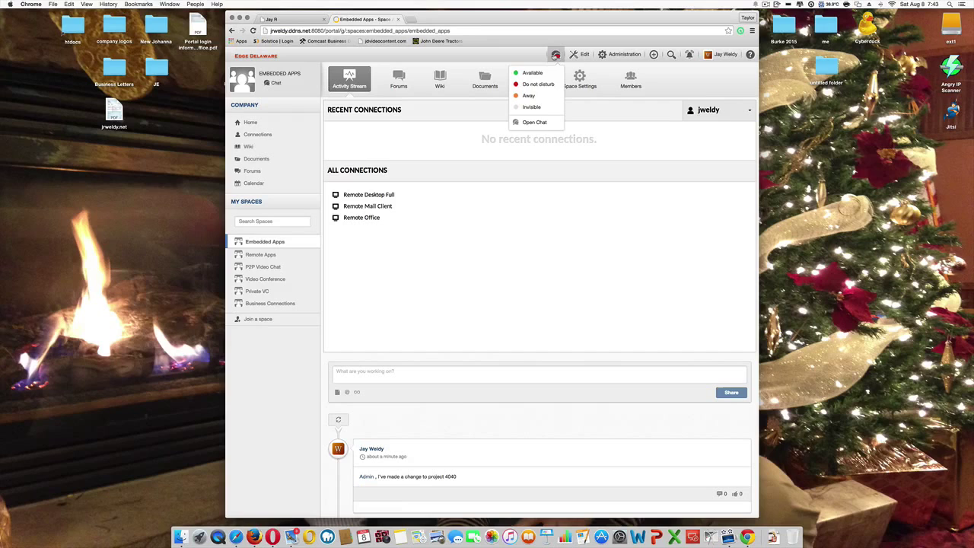
{"action": "left_click", "coordinate": [548, 73]}
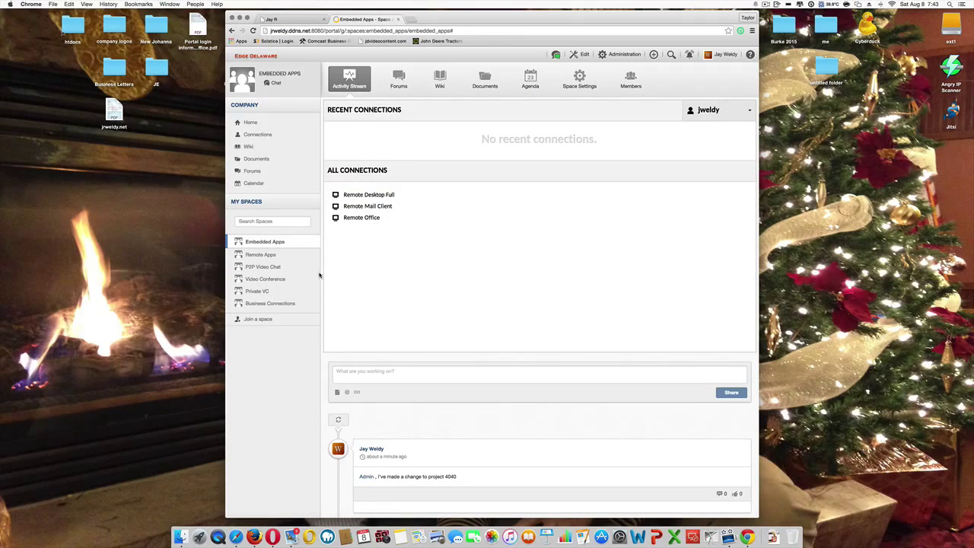
{"action": "left_click_drag", "start_coordinate": [268, 281], "coordinate": [261, 273]}
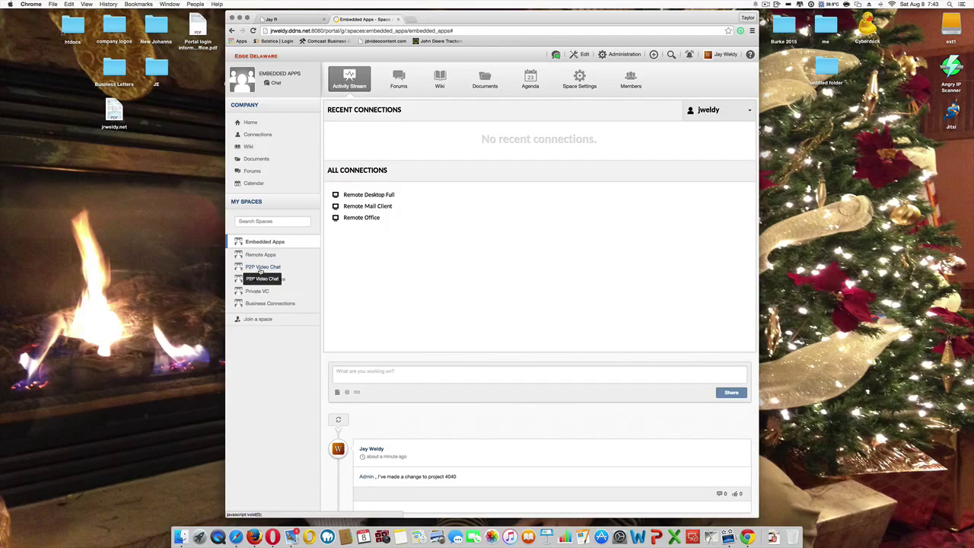
Step: Visit P2P Video Chat with camera allowed, then open the Video Conference space's OfMeet meeting
{"action": "left_click", "coordinate": [261, 268]}
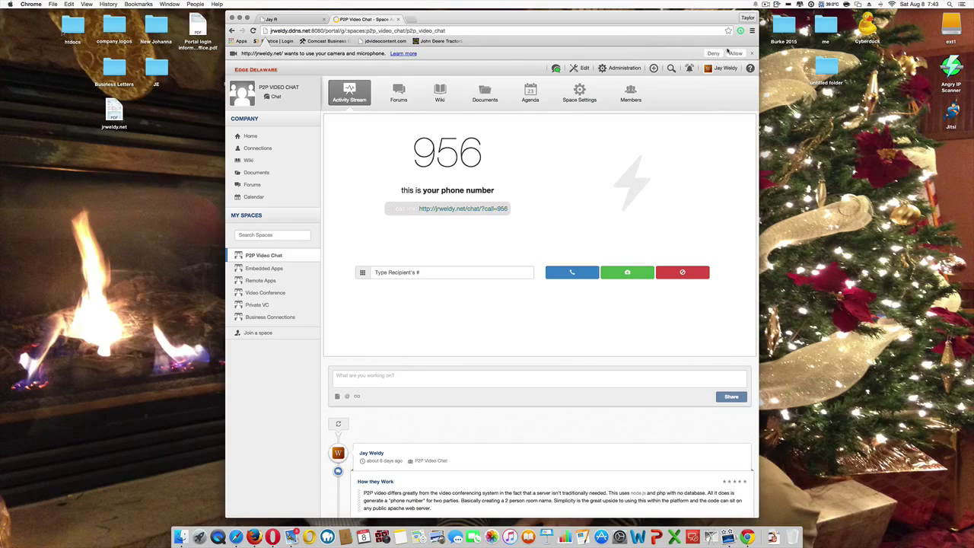
{"action": "left_click", "coordinate": [735, 54]}
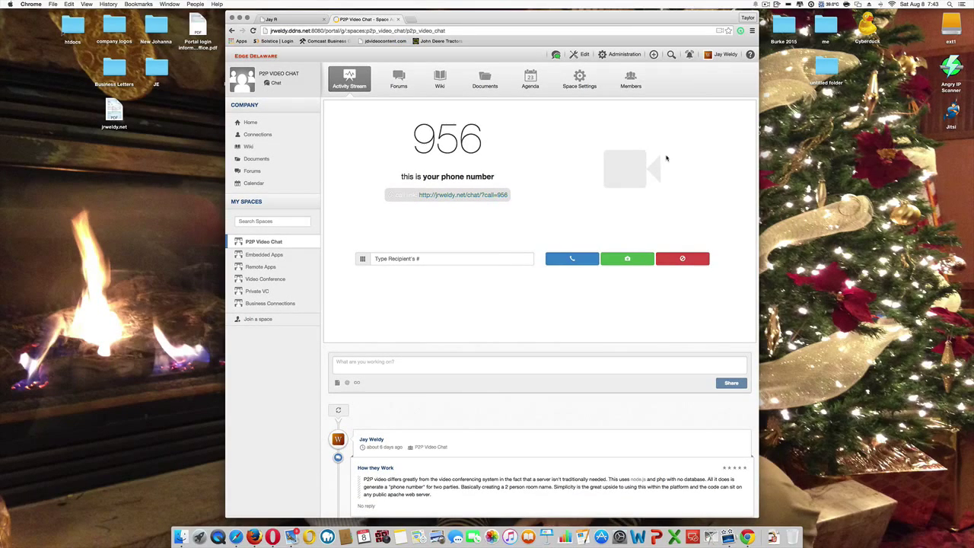
{"action": "left_click", "coordinate": [424, 262]}
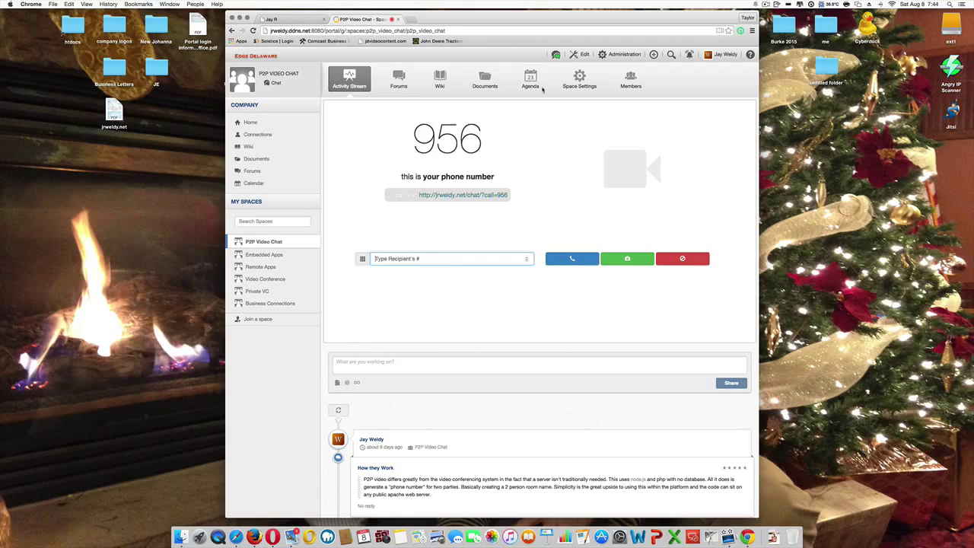
{"action": "left_click", "coordinate": [554, 54]}
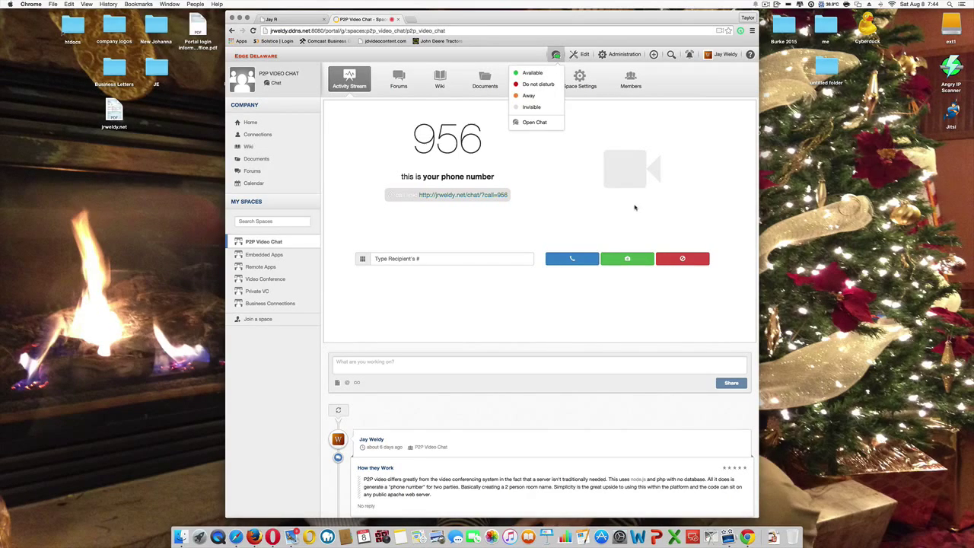
{"action": "left_click_drag", "start_coordinate": [265, 279], "coordinate": [265, 256]}
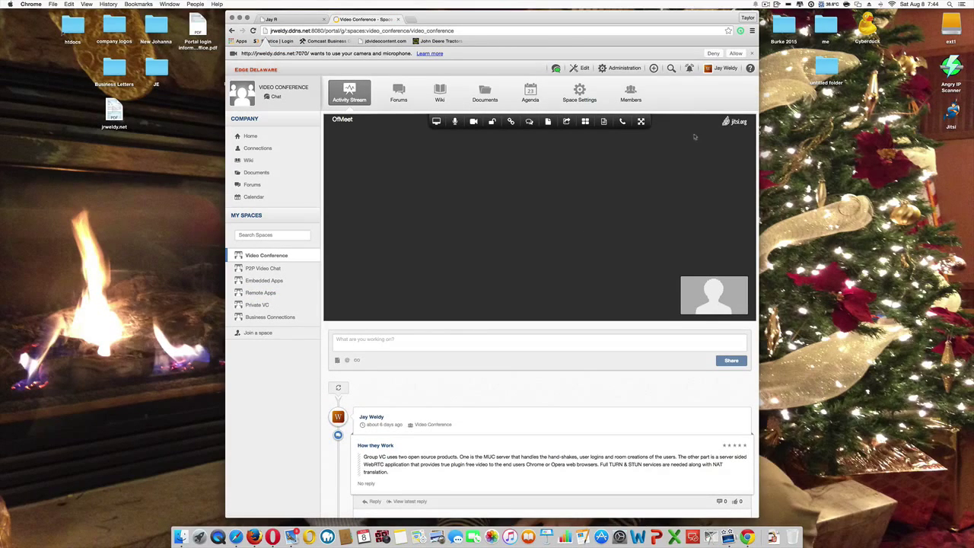
Step: Allow camera and microphone for the conference, then go back to the intranet Home page
{"action": "left_click", "coordinate": [735, 54]}
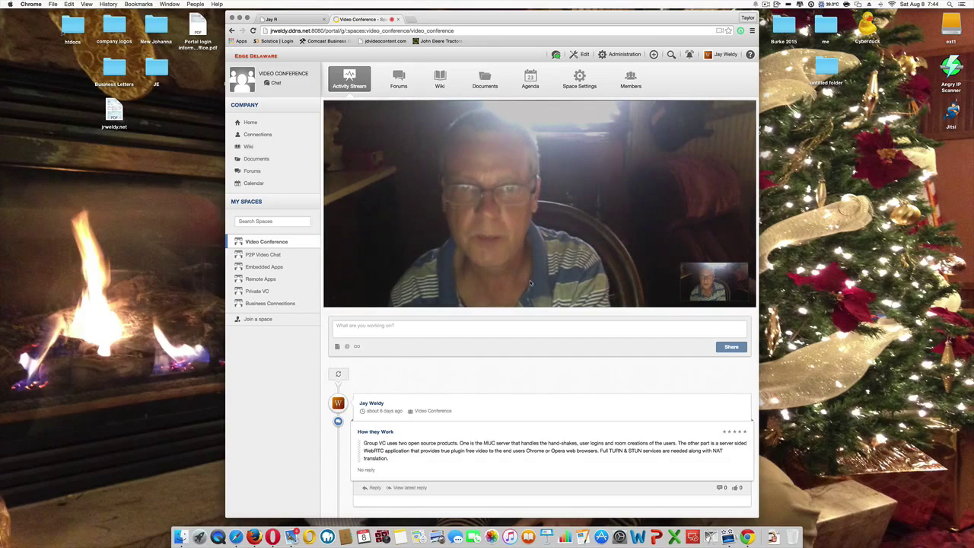
{"action": "mouse_move", "coordinate": [516, 193]}
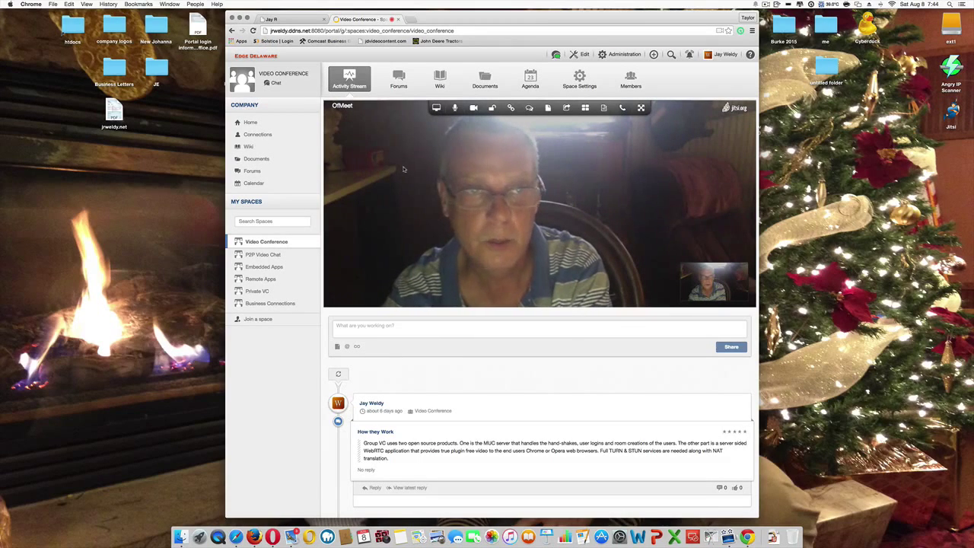
{"action": "left_click", "coordinate": [256, 125]}
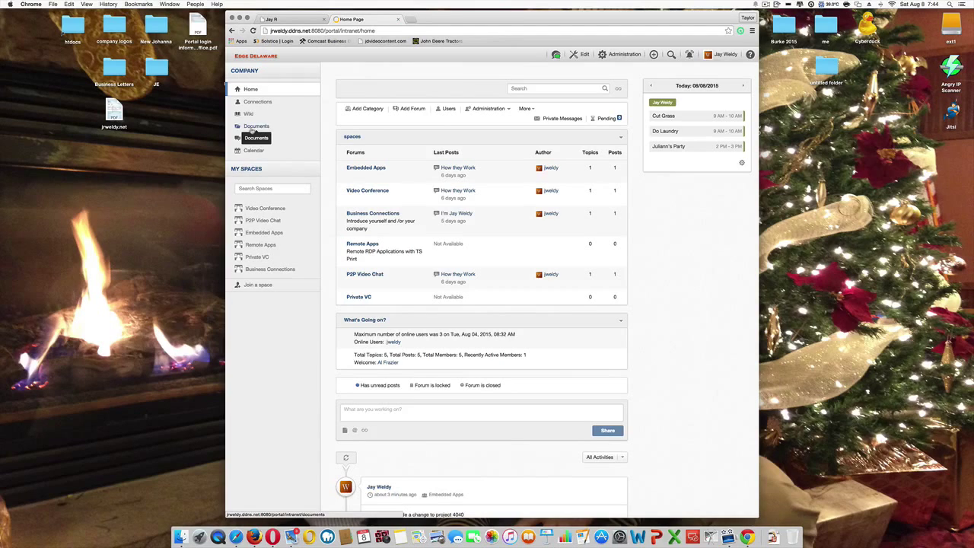
{"action": "scroll", "coordinate": [683, 272], "scroll_direction": "down", "scroll_amount": 5}
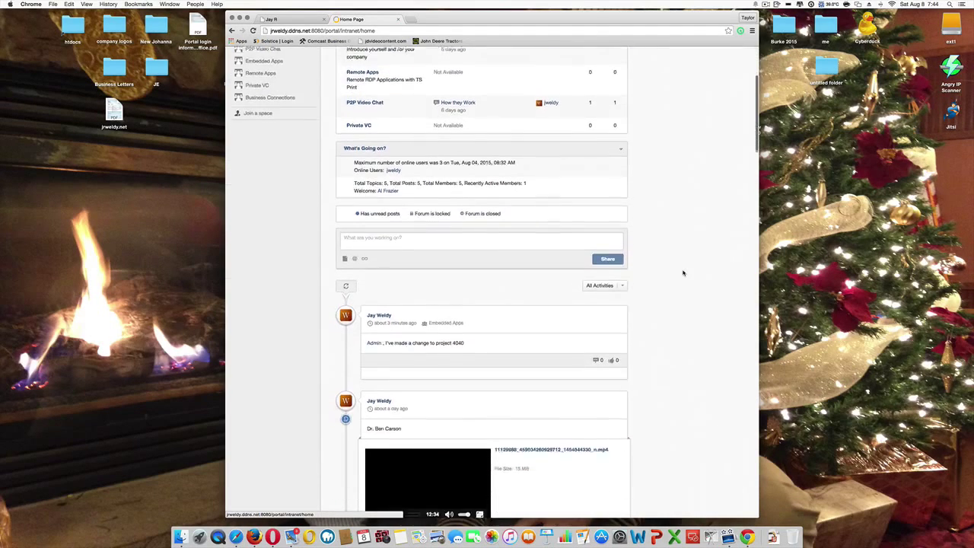
{"action": "scroll", "coordinate": [683, 272], "scroll_direction": "down", "scroll_amount": 20}
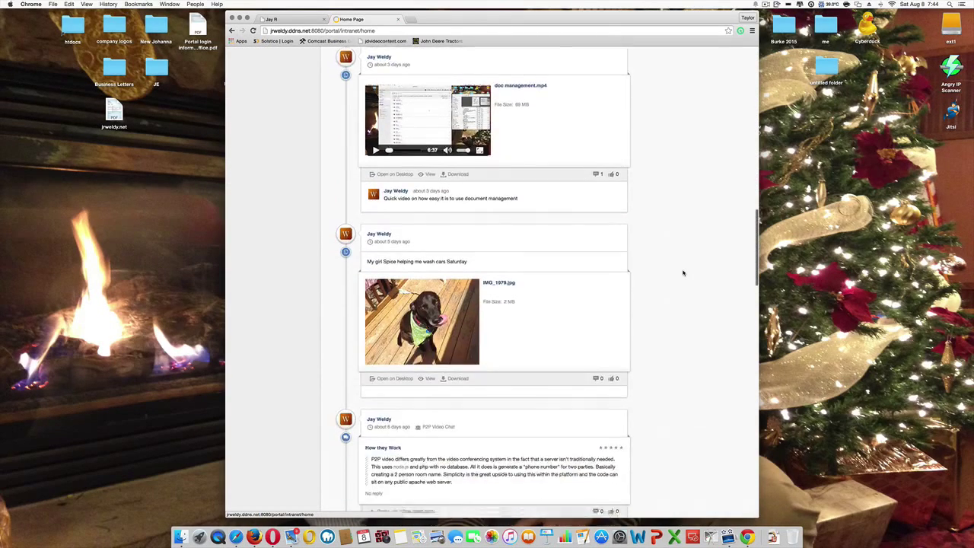
{"action": "scroll", "coordinate": [683, 273], "scroll_direction": "down", "scroll_amount": 8}
{"action": "scroll", "coordinate": [683, 272], "scroll_direction": "up", "scroll_amount": 20}
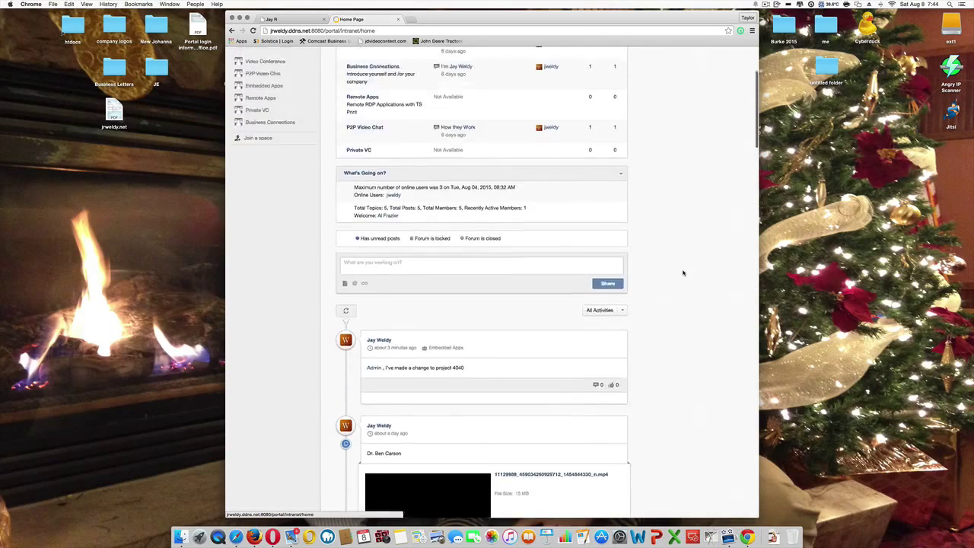
{"action": "scroll", "coordinate": [683, 272], "scroll_direction": "up", "scroll_amount": 4}
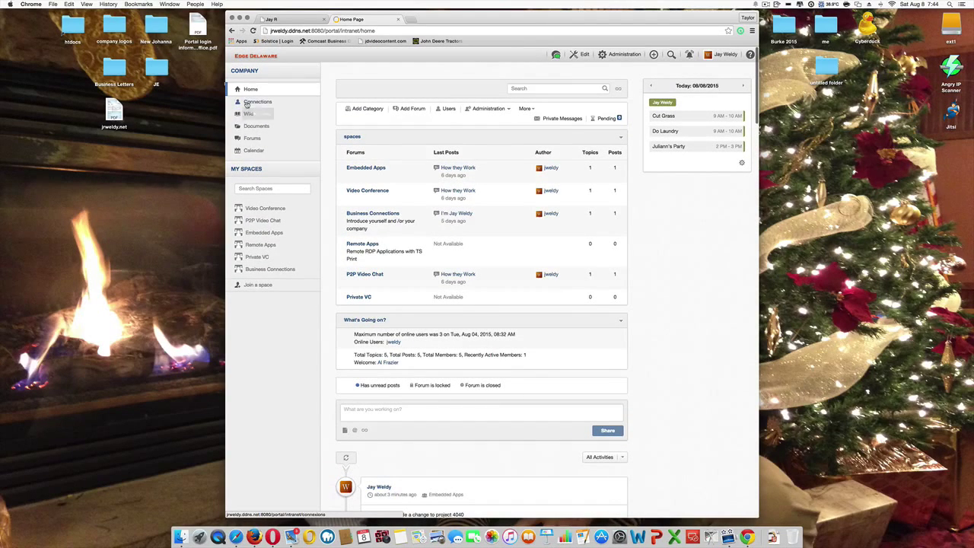
{"action": "left_click_drag", "start_coordinate": [247, 104], "coordinate": [236, 175]}
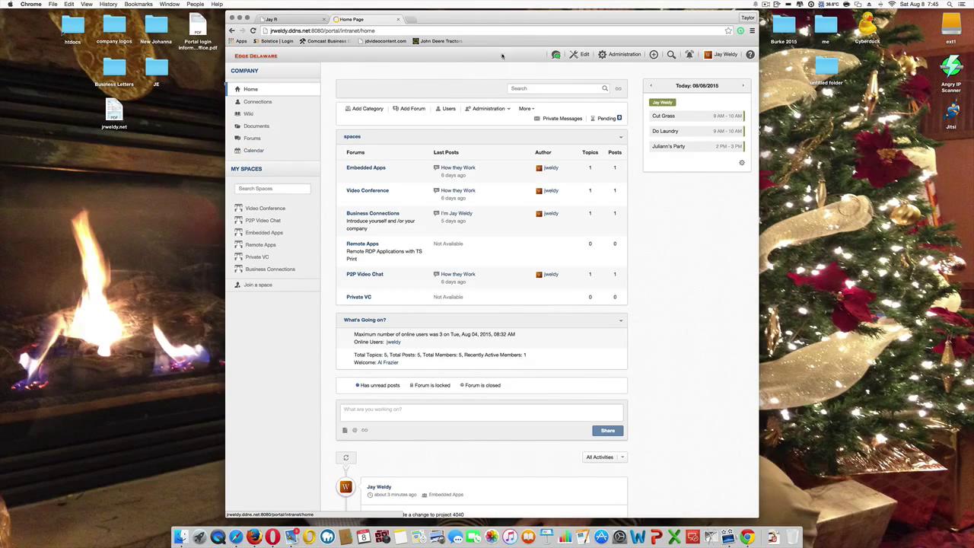
Step: Detach the chat into its own separate Chrome window
{"action": "left_click", "coordinate": [556, 56]}
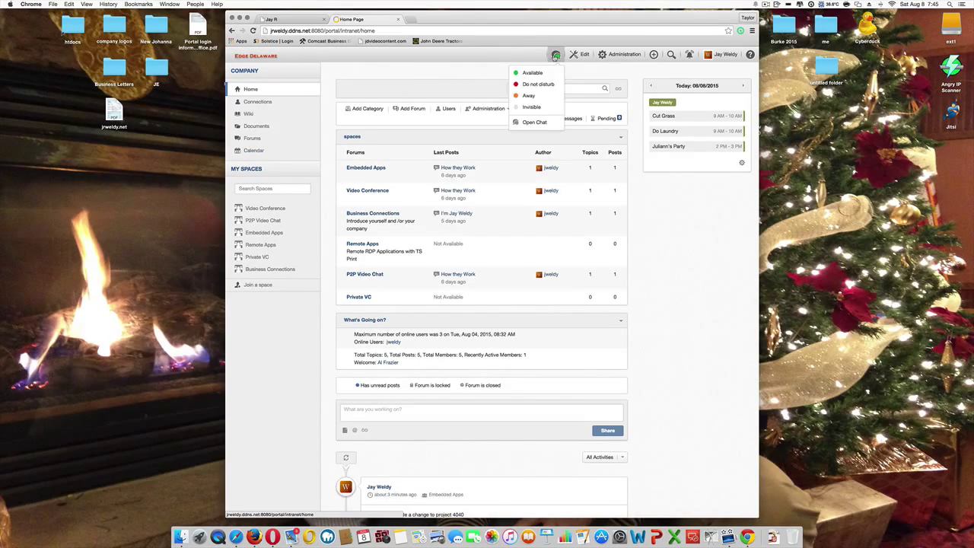
{"action": "left_click", "coordinate": [535, 122]}
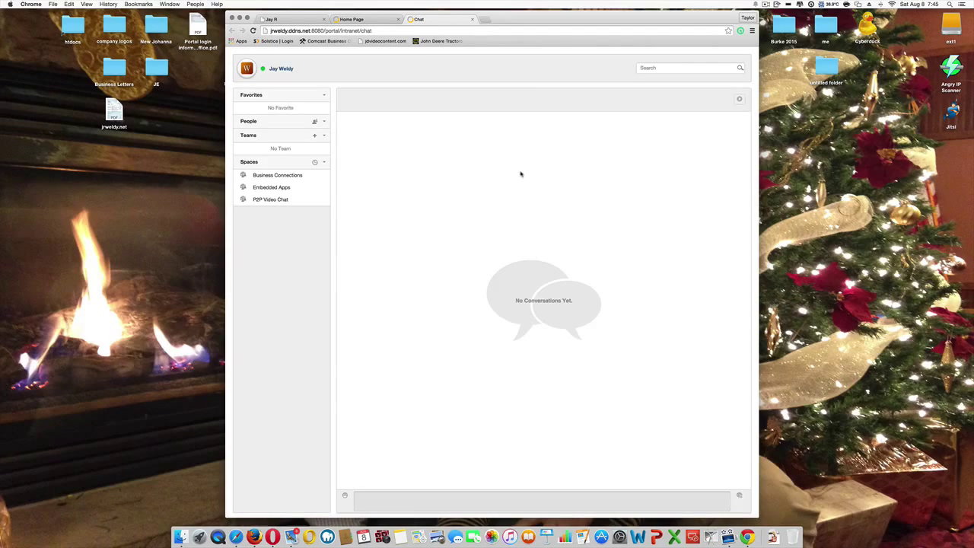
{"action": "left_click_drag", "start_coordinate": [433, 24], "coordinate": [508, 91]}
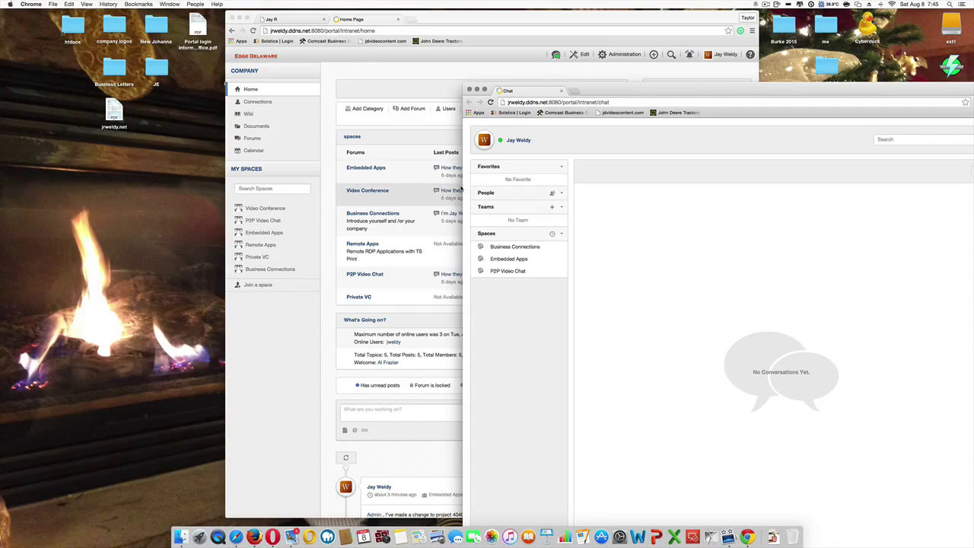
Step: Resize and arrange the chat window to the right of the Home Page window
{"action": "left_click_drag", "start_coordinate": [462, 188], "coordinate": [653, 185]}
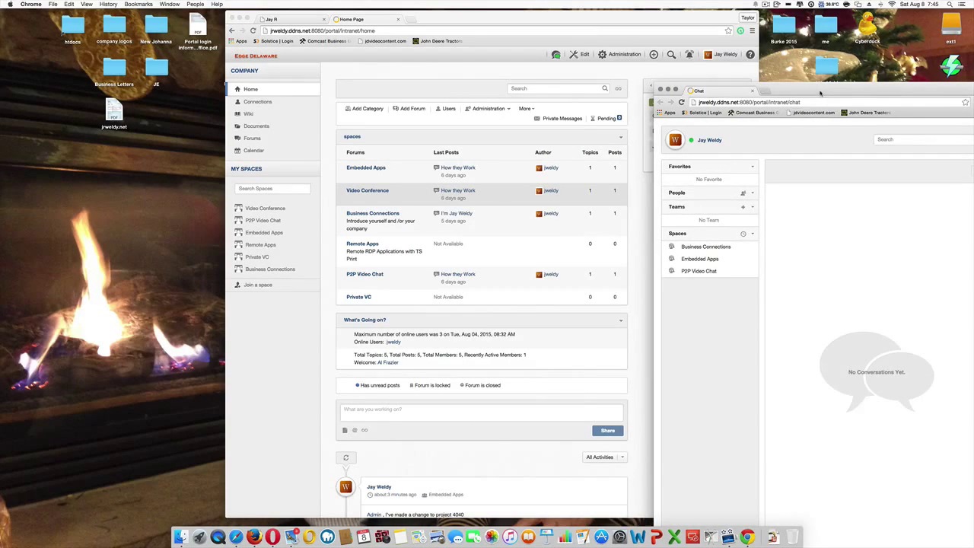
{"action": "left_click_drag", "start_coordinate": [821, 93], "coordinate": [786, 28]}
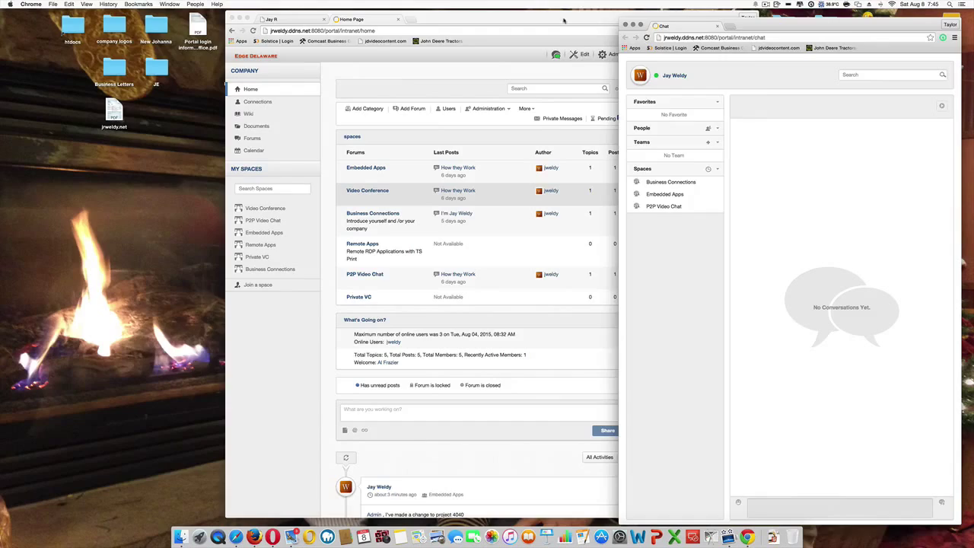
{"action": "left_click_drag", "start_coordinate": [562, 21], "coordinate": [405, 22]}
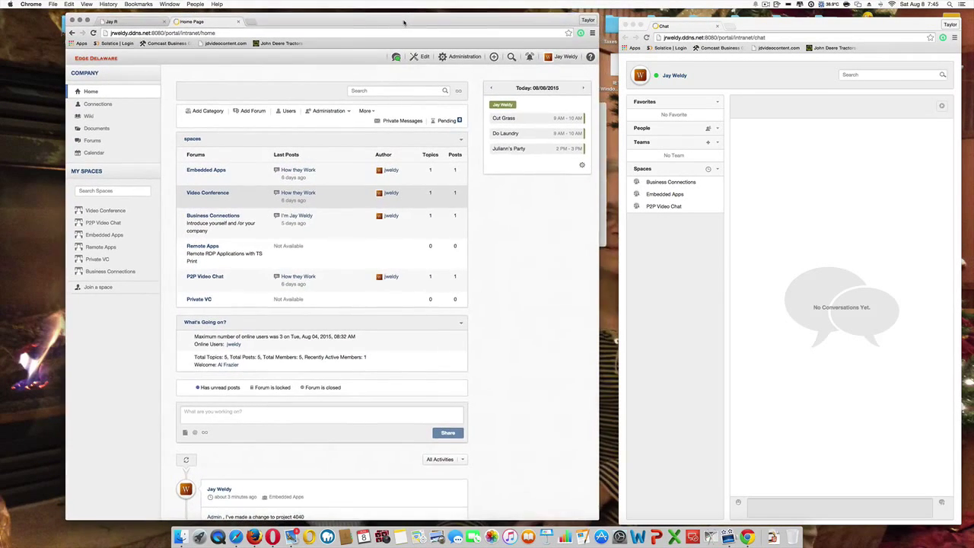
{"action": "left_click_drag", "start_coordinate": [779, 25], "coordinate": [775, 22]}
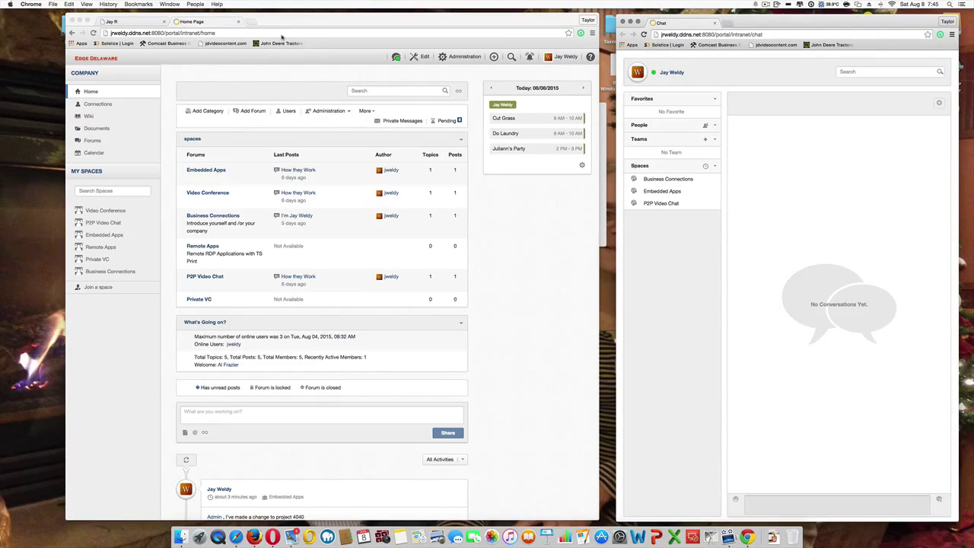
{"action": "left_click_drag", "start_coordinate": [286, 21], "coordinate": [409, 11]}
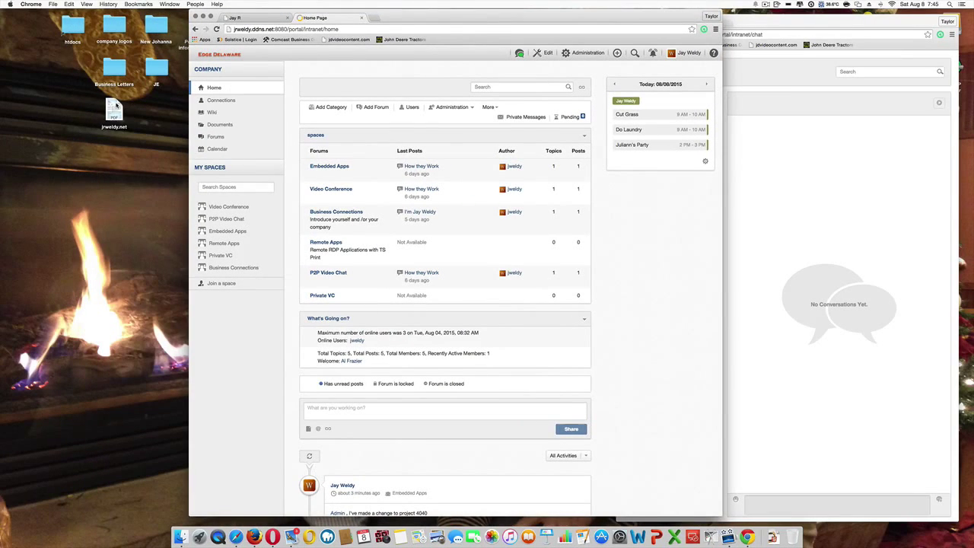
{"action": "left_click_drag", "start_coordinate": [116, 106], "coordinate": [26, 110]}
{"action": "left_click", "coordinate": [410, 14]}
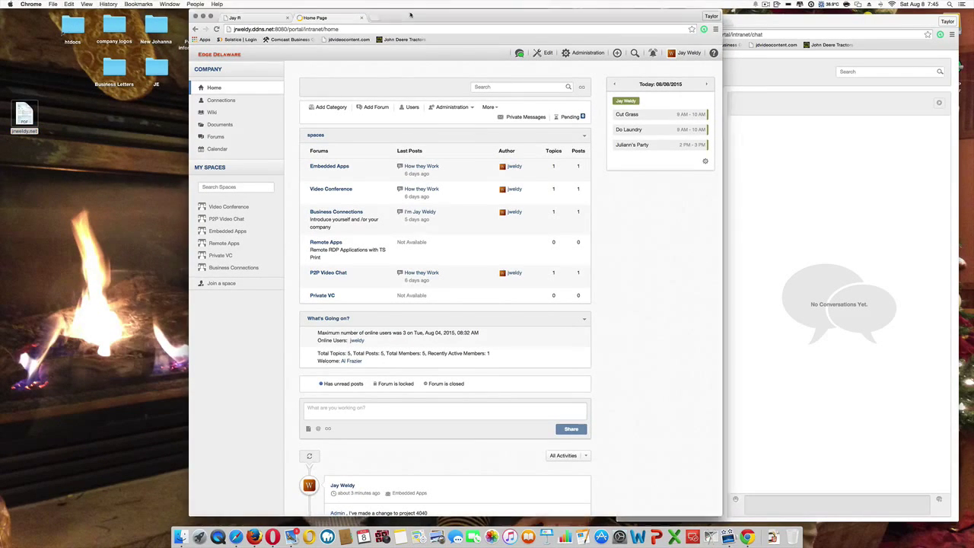
{"action": "left_click_drag", "start_coordinate": [410, 14], "coordinate": [278, 19]}
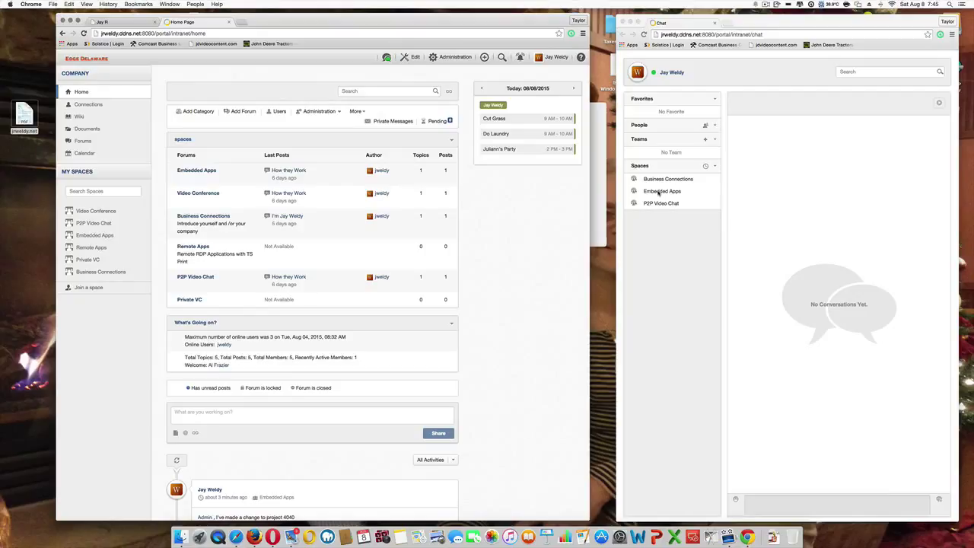
Step: Start a meeting in the Business Connections chat and post 'meeting is now on-going'
{"action": "left_click", "coordinate": [667, 180]}
{"action": "left_click", "coordinate": [667, 180]}
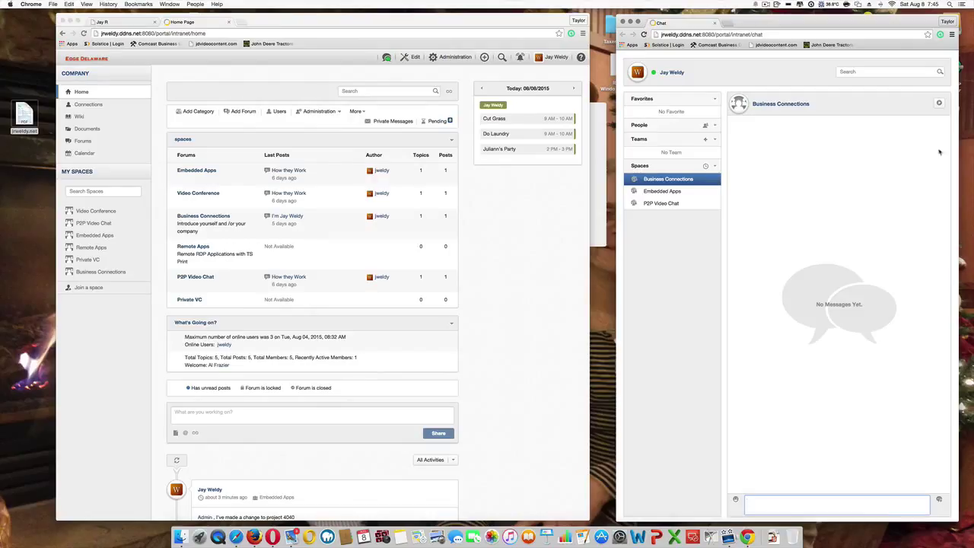
{"action": "left_click", "coordinate": [940, 103]}
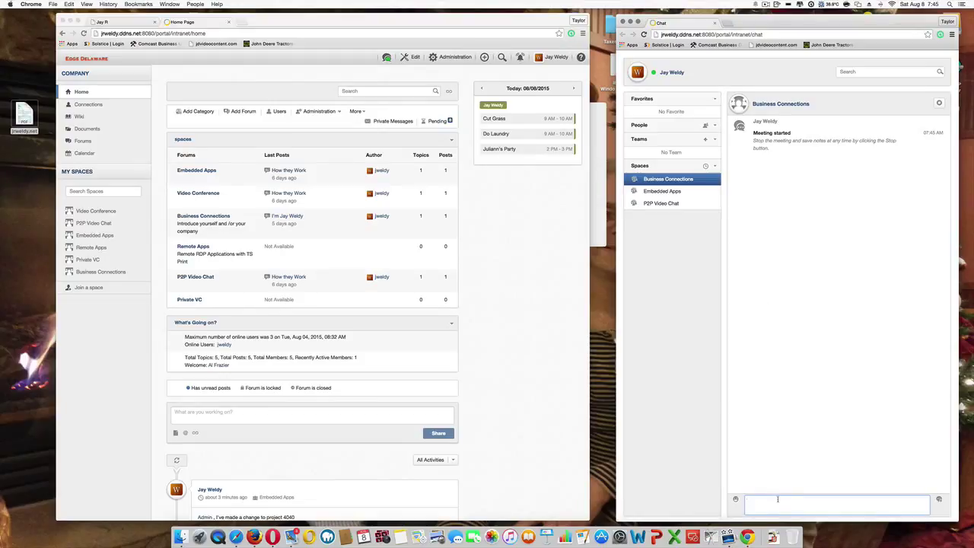
{"action": "type", "text": "meeting is now on-going"}
{"action": "key", "text": "Return"}
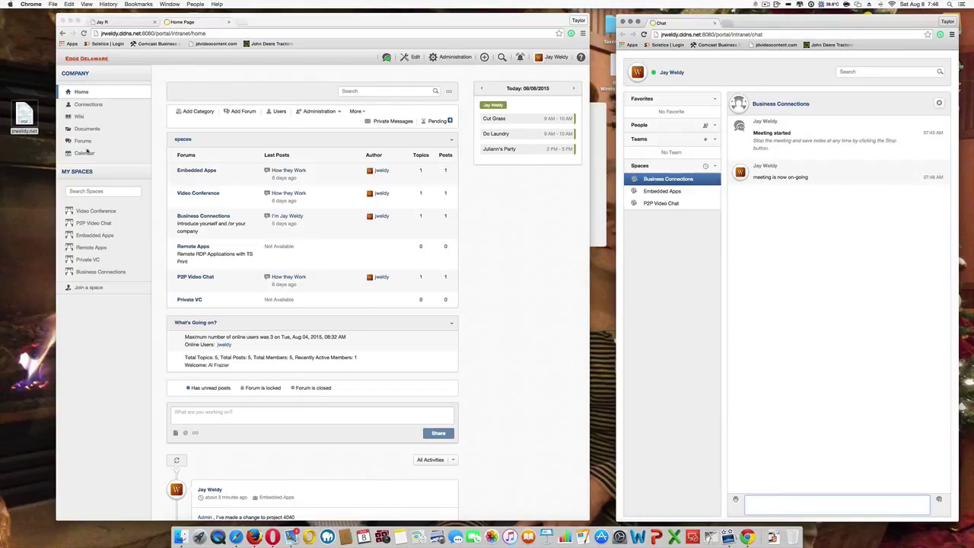
Step: Drop jrweldy.net.pdf from the desktop into the Business Connections meeting chat and open it to view the agenda
{"action": "left_click", "coordinate": [491, 197]}
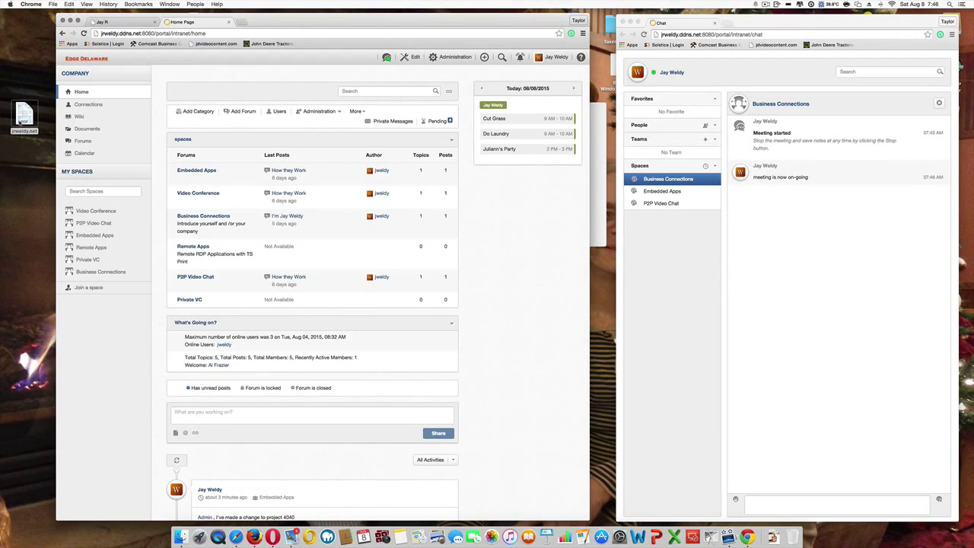
{"action": "left_click_drag", "start_coordinate": [24, 114], "coordinate": [892, 442]}
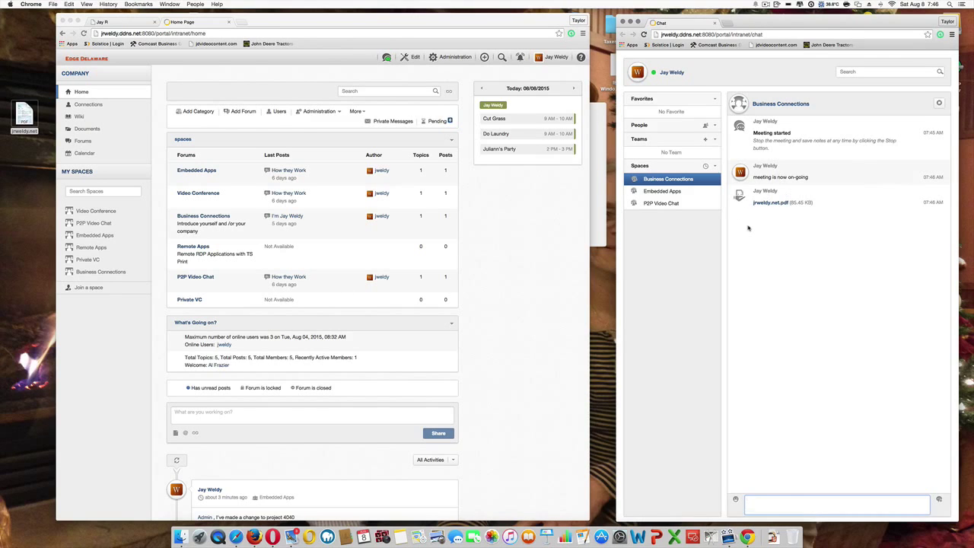
{"action": "left_click", "coordinate": [759, 204]}
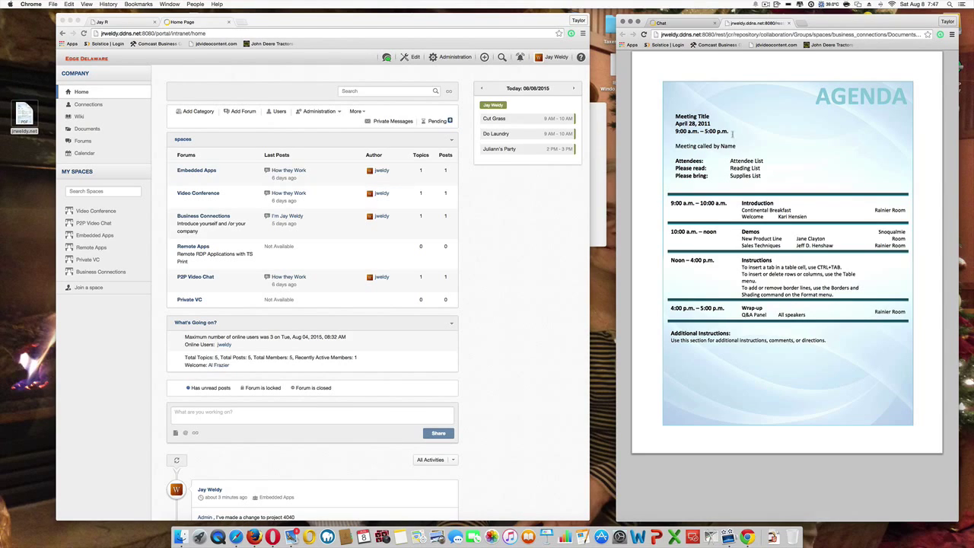
Step: Post 'meeting has anded.' in the meeting chat, stop the meeting, and save its notes as a wiki page
{"action": "left_click", "coordinate": [666, 23]}
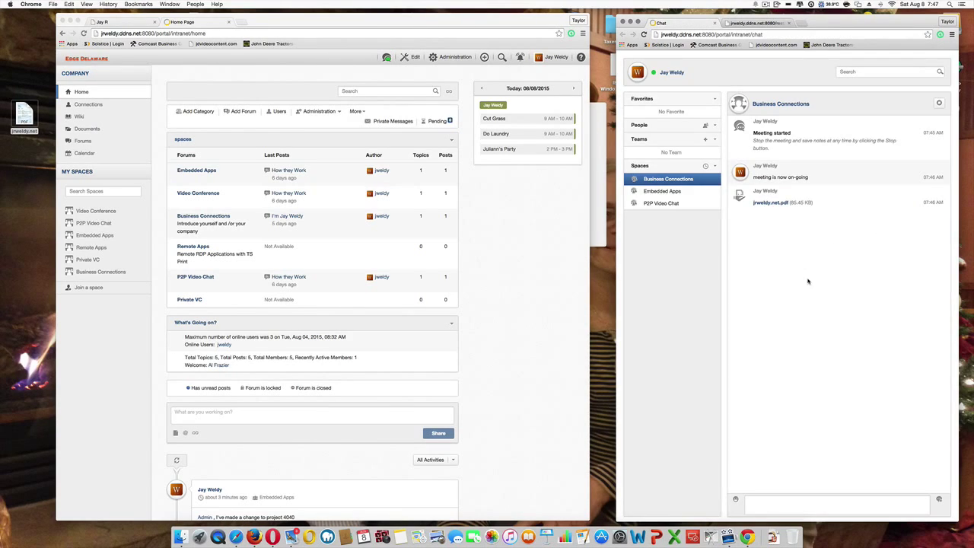
{"action": "left_click", "coordinate": [765, 508]}
{"action": "type", "text": "meeting h"}
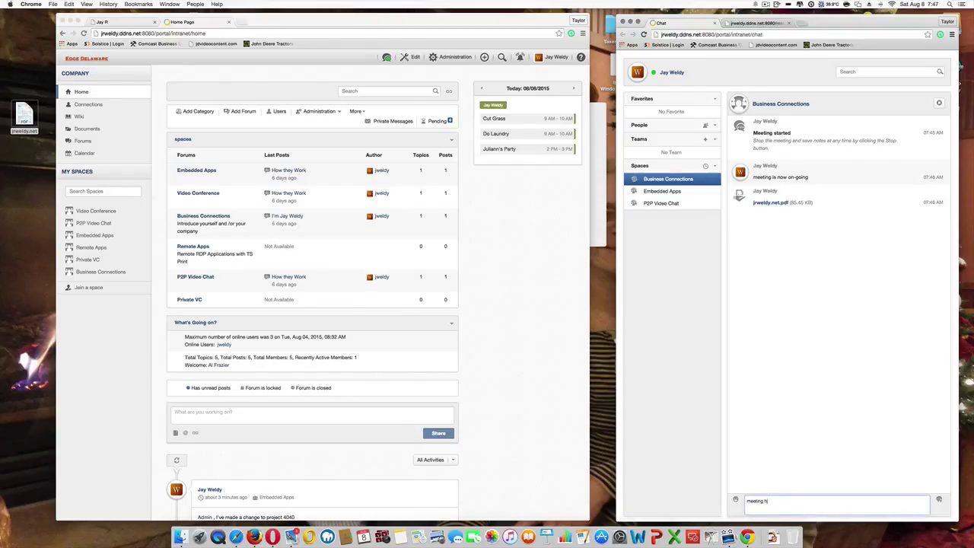
{"action": "type", "text": "as anded."}
{"action": "key", "text": "Return"}
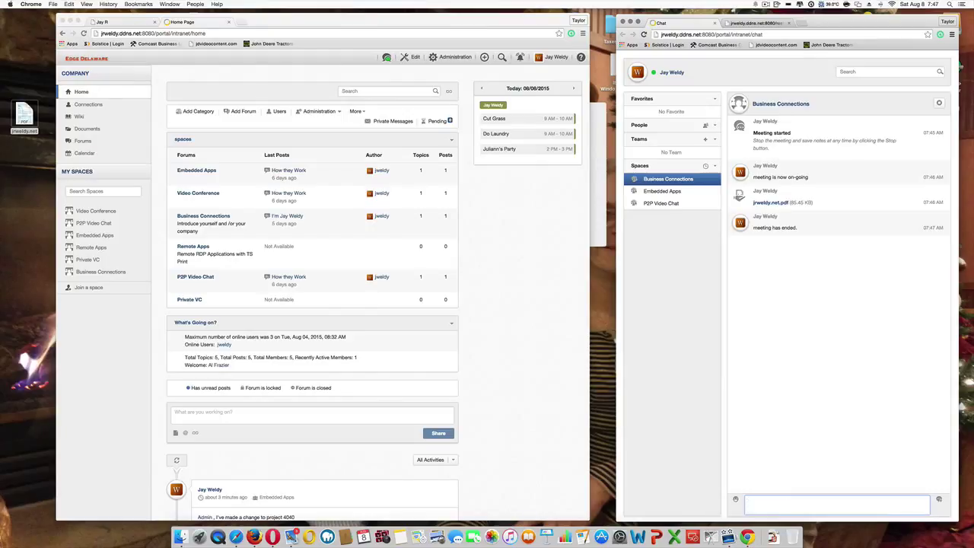
{"action": "left_click", "coordinate": [941, 105]}
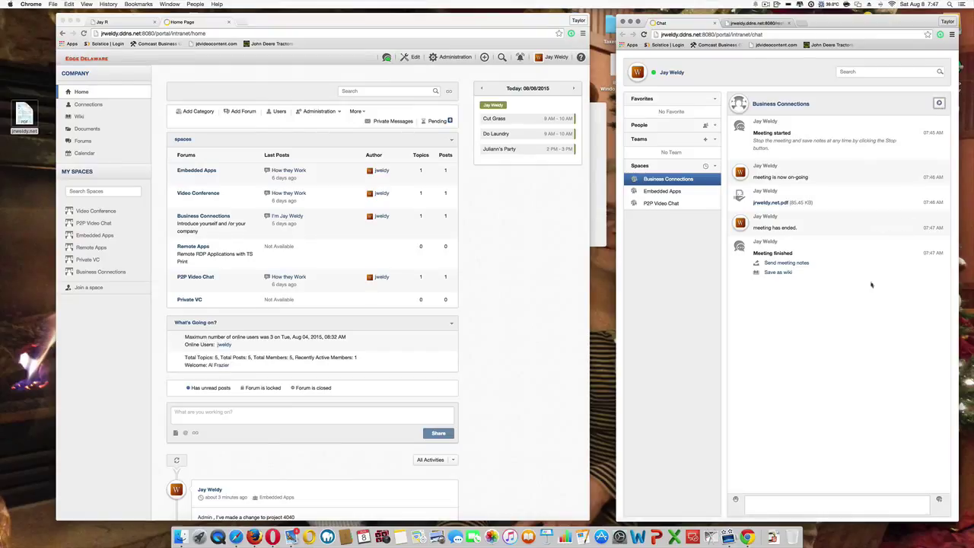
{"action": "left_click", "coordinate": [788, 274]}
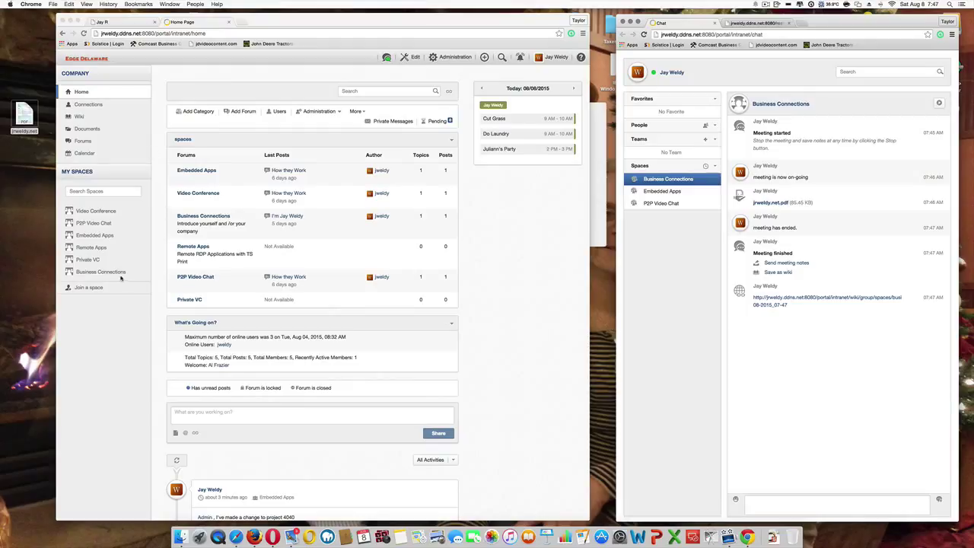
{"action": "left_click", "coordinate": [82, 276]}
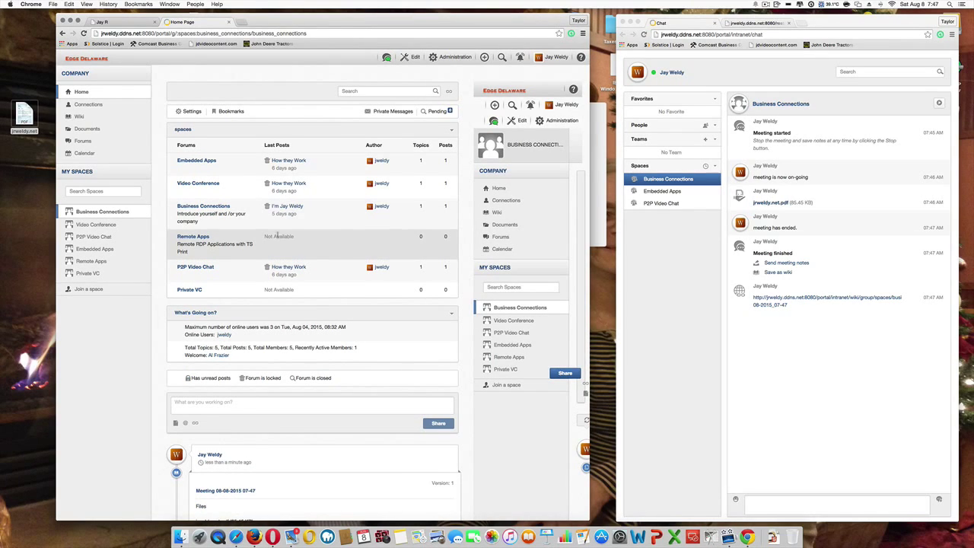
{"action": "left_click", "coordinate": [82, 126]}
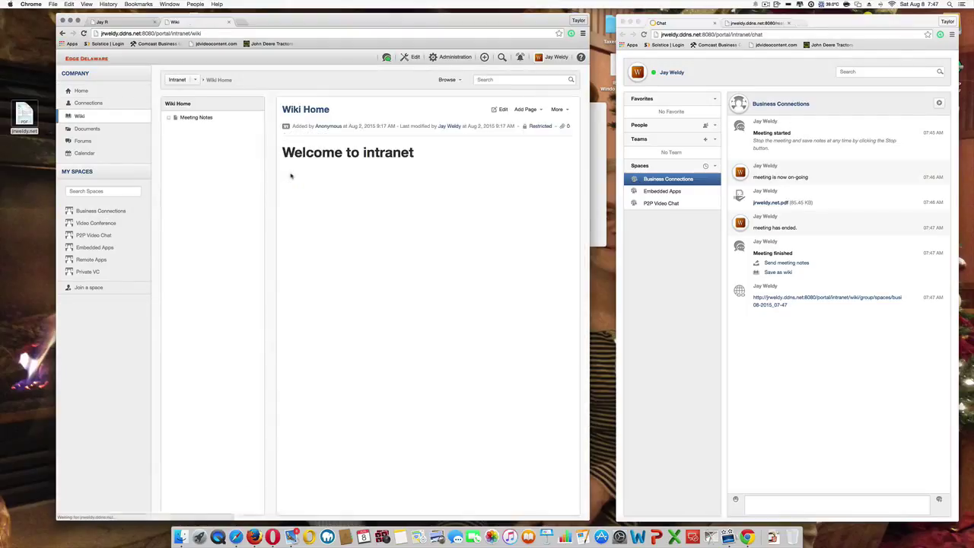
{"action": "left_click", "coordinate": [185, 119]}
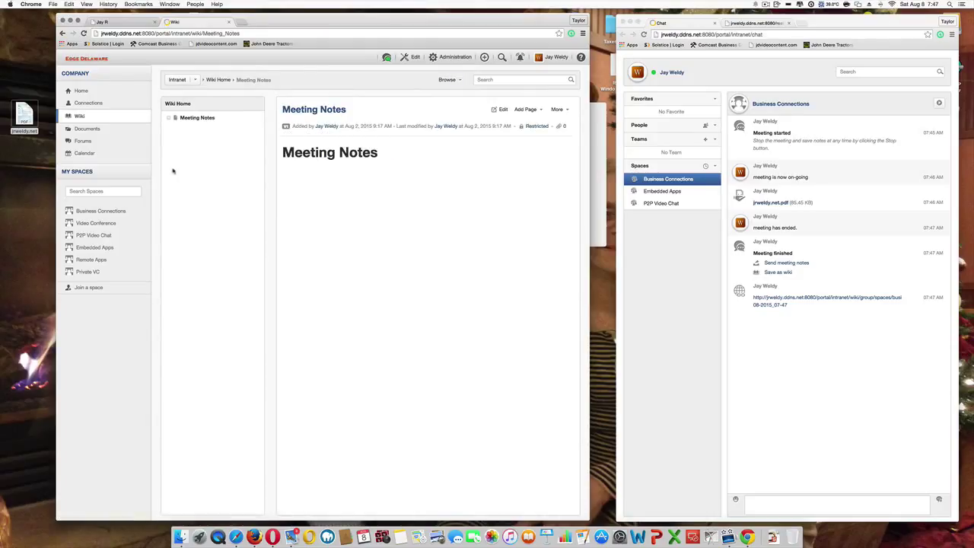
{"action": "left_click", "coordinate": [195, 80]}
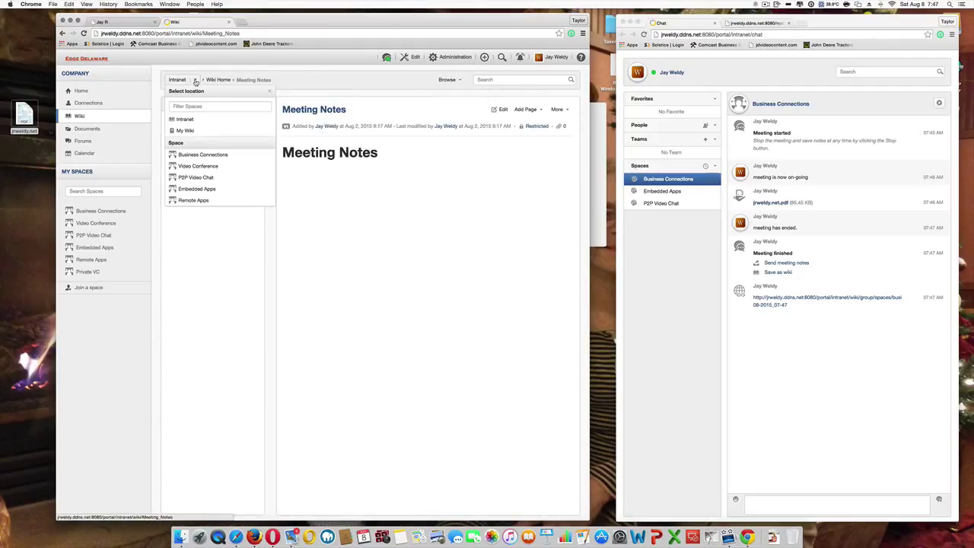
{"action": "left_click", "coordinate": [203, 155]}
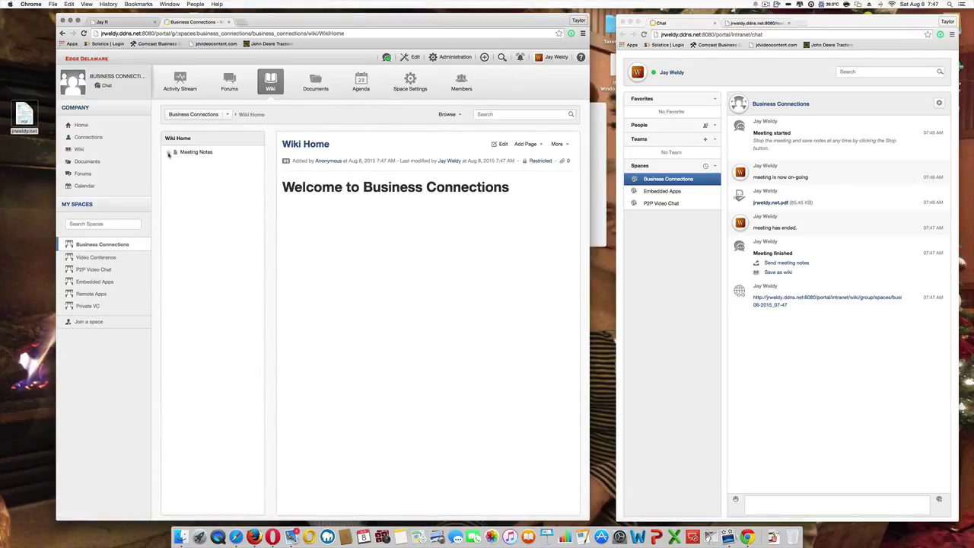
{"action": "left_click", "coordinate": [169, 152]}
{"action": "left_click", "coordinate": [217, 165]}
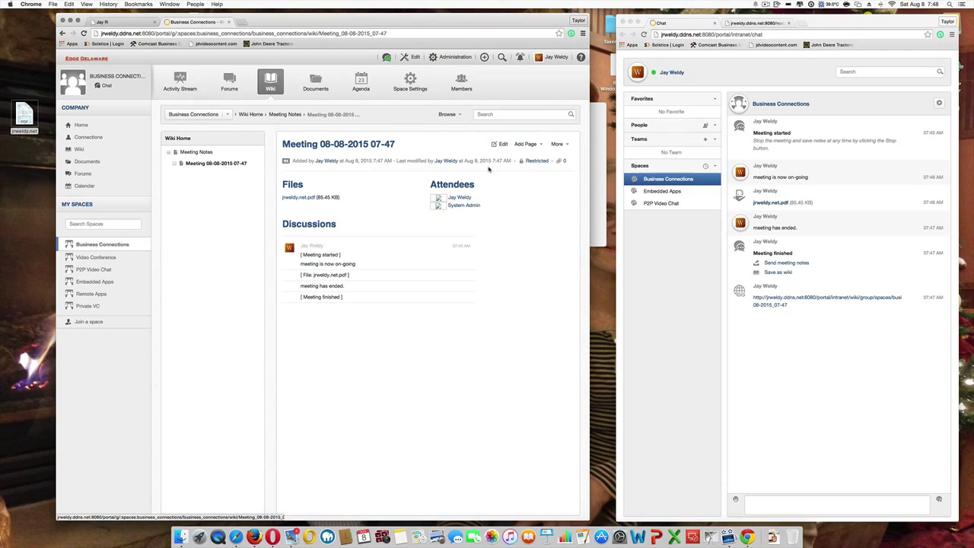
{"action": "left_click", "coordinate": [623, 23]}
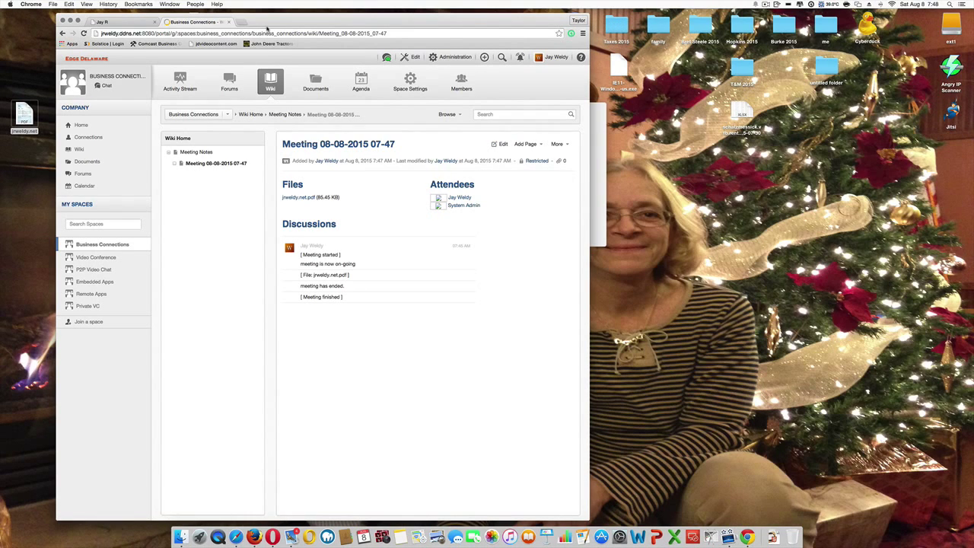
Step: Centre the browser window and return to the intranet home page via the Edge Delaware logo
{"action": "left_click_drag", "start_coordinate": [267, 28], "coordinate": [440, 13]}
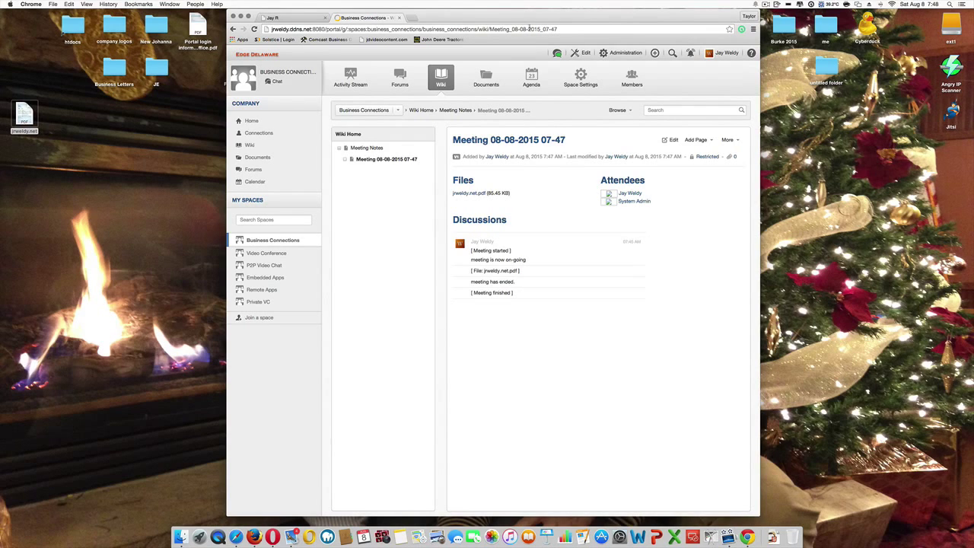
{"action": "left_click", "coordinate": [264, 58]}
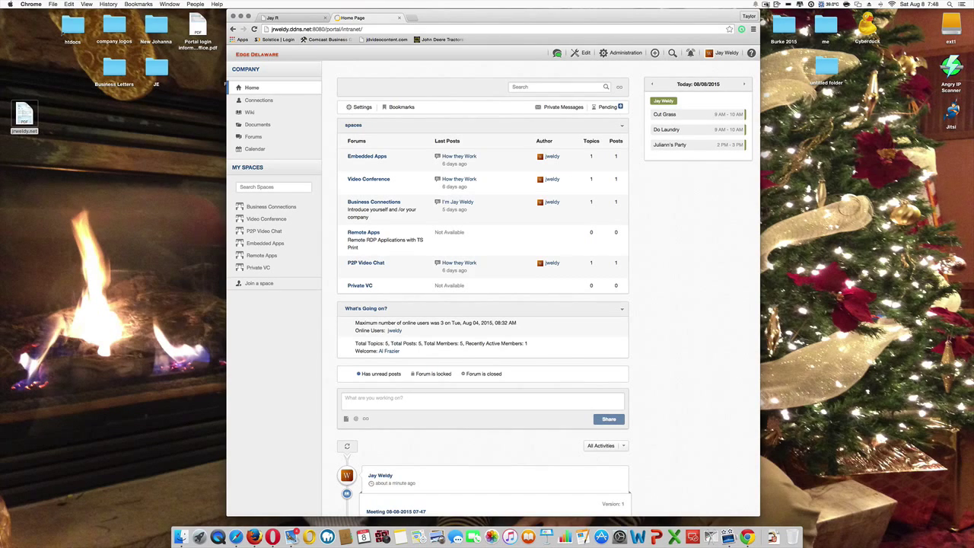
{"action": "left_click", "coordinate": [765, 4]}
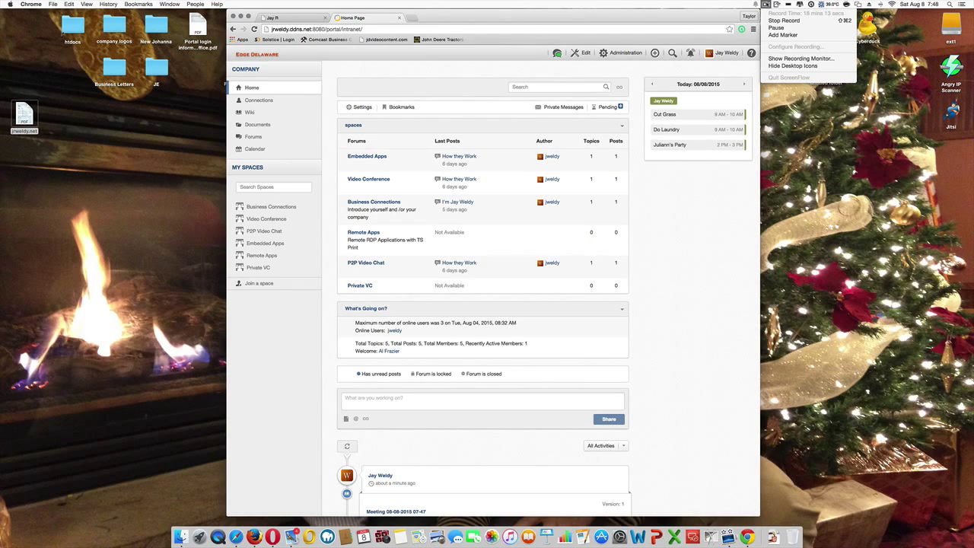